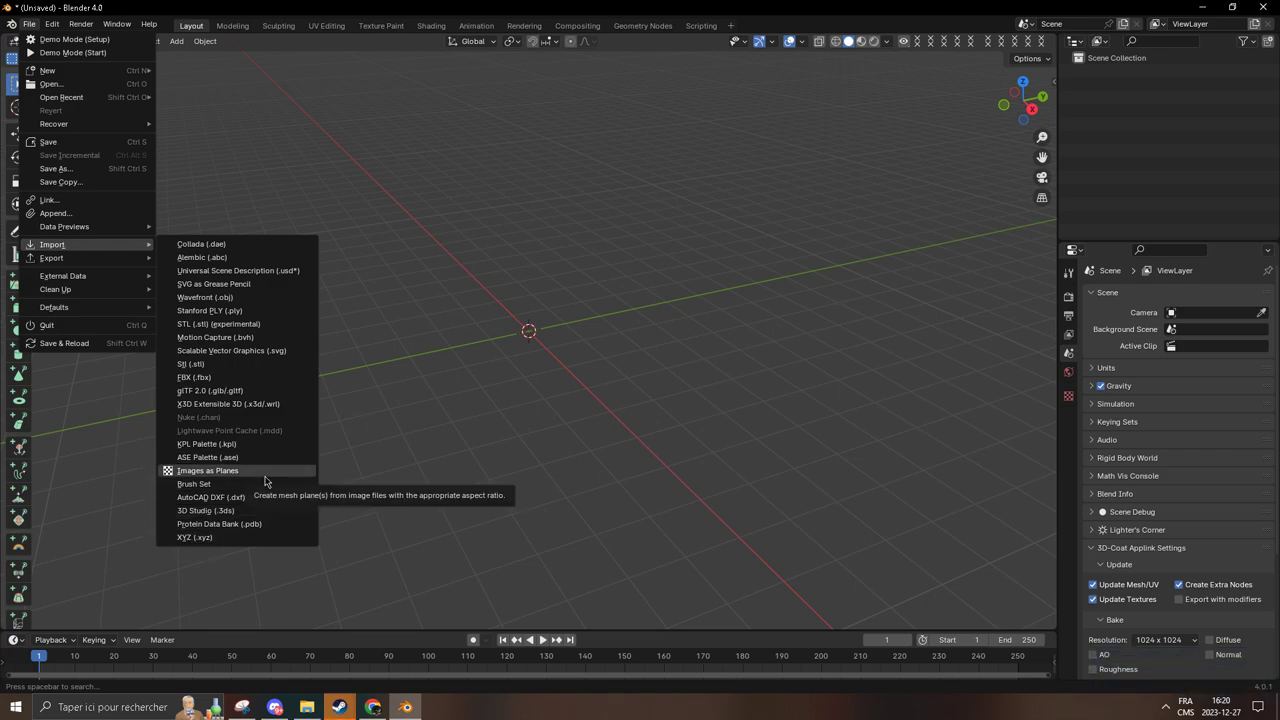
# - Import the MANUKA.fbx avatar from the Downloads folder as an FBX file
pyautogui.click(270, 378)
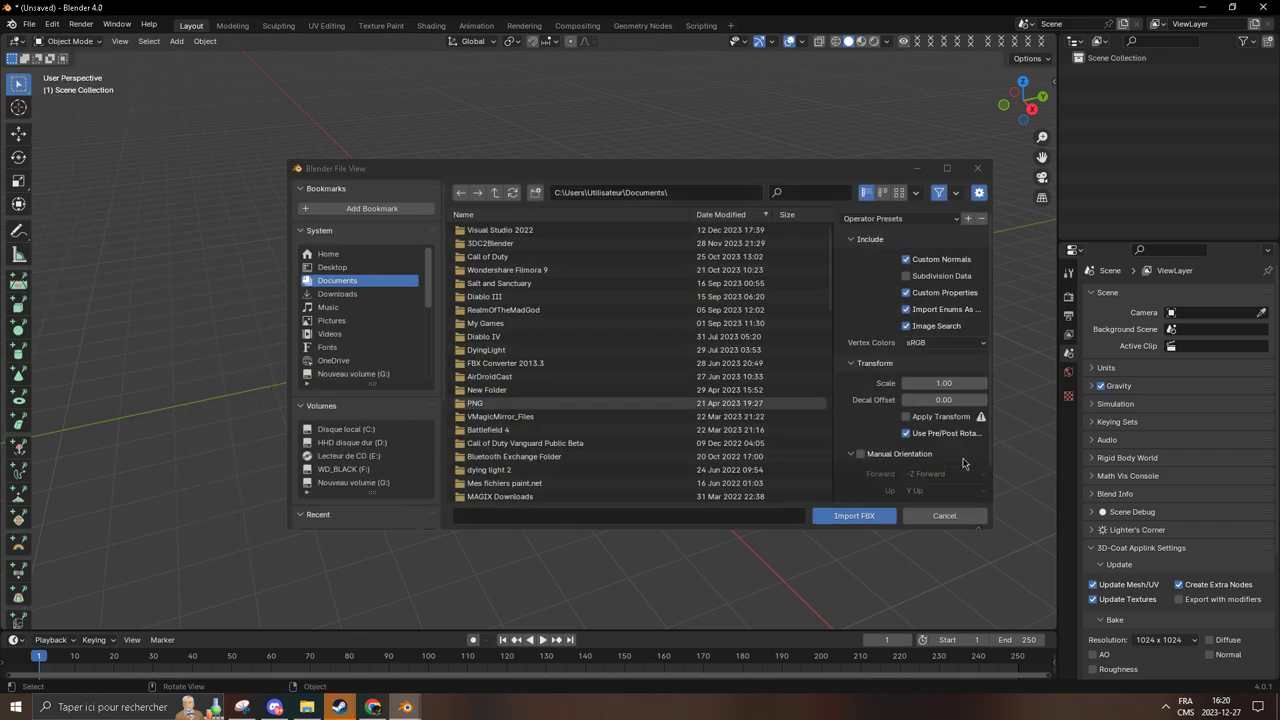
pyautogui.scroll(-10, 671, 333)
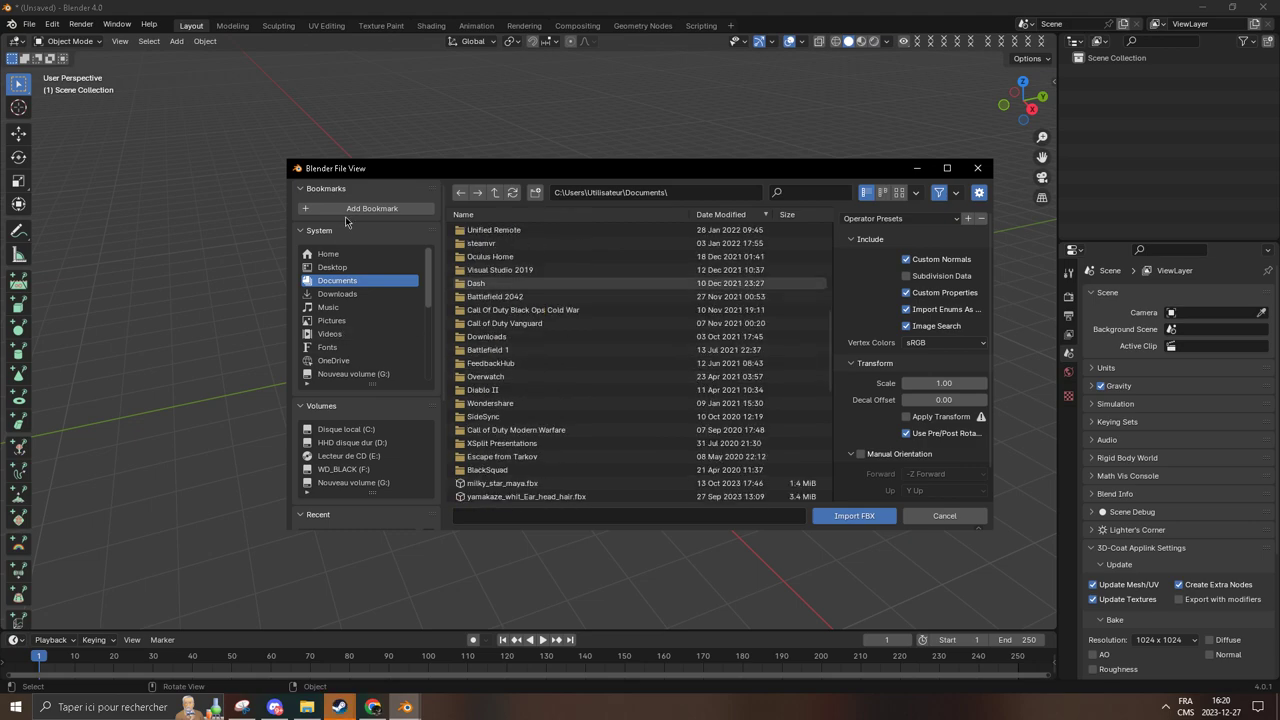
pyautogui.click(330, 254)
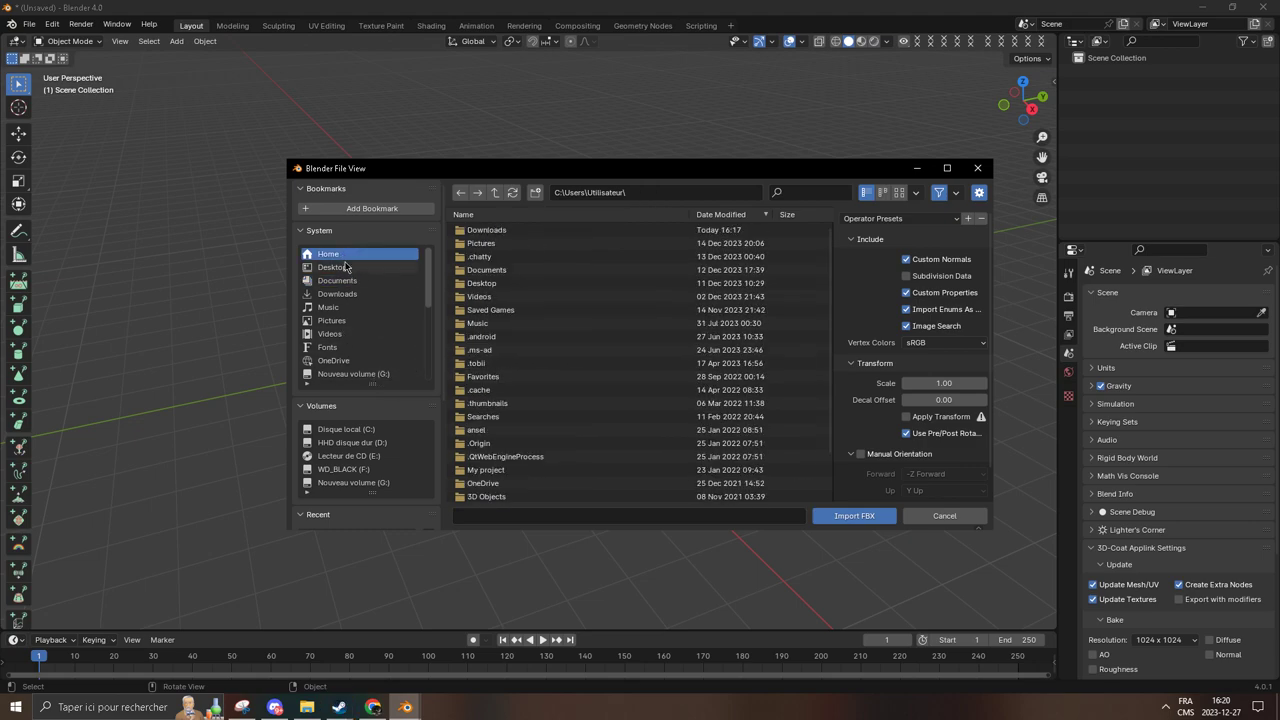
pyautogui.click(337, 293)
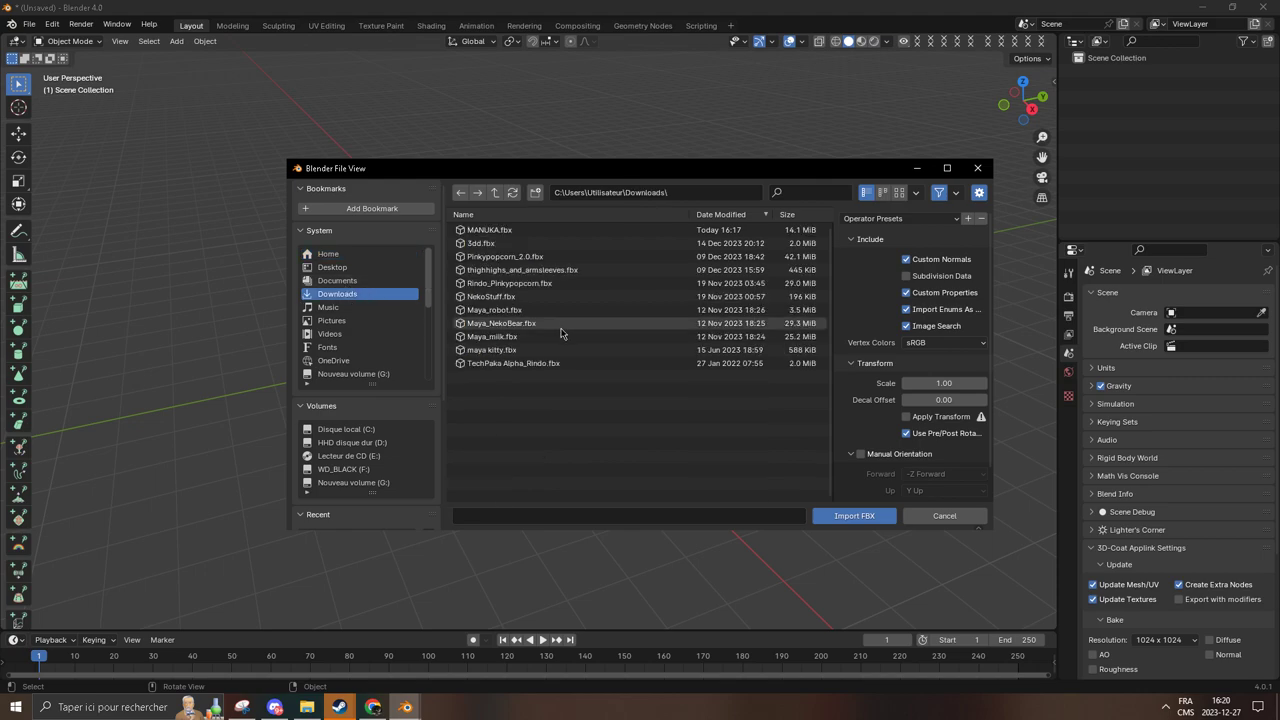
pyautogui.click(547, 231)
pyautogui.click(854, 515)
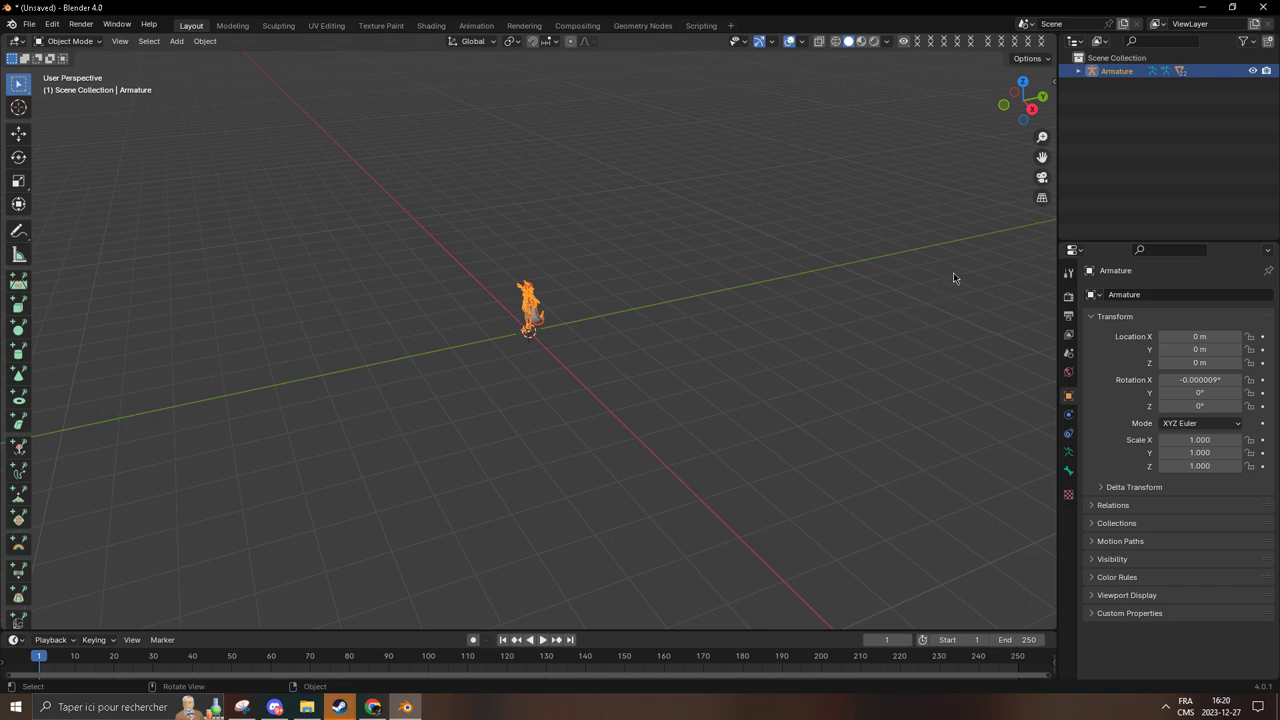
# - Delete the Manuka_body mesh from the imported avatar
pyautogui.moveTo(915, 200); pyautogui.dragTo(580, 140)
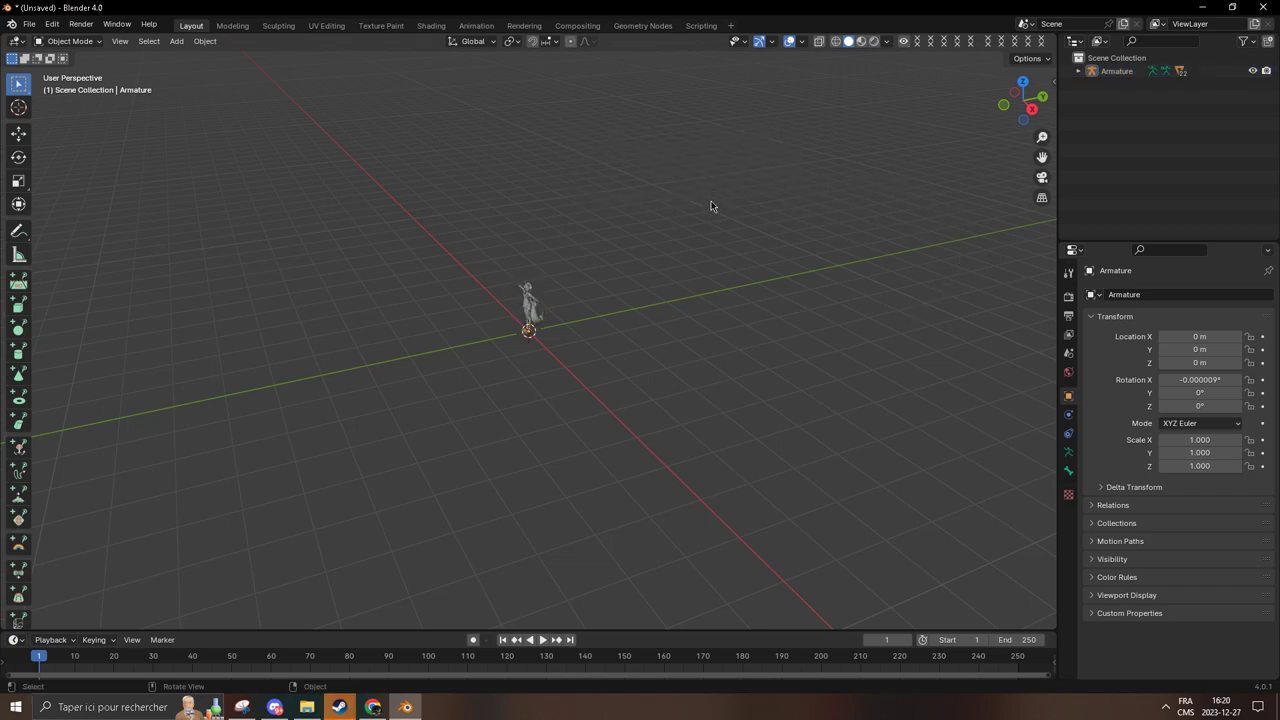
pyautogui.scroll(3, 570, 273)
pyautogui.moveTo(728, 190); pyautogui.dragTo(683, 174, button='middle')
pyautogui.keyDown('shift'); pyautogui.click(556, 246); pyautogui.keyUp('shift')
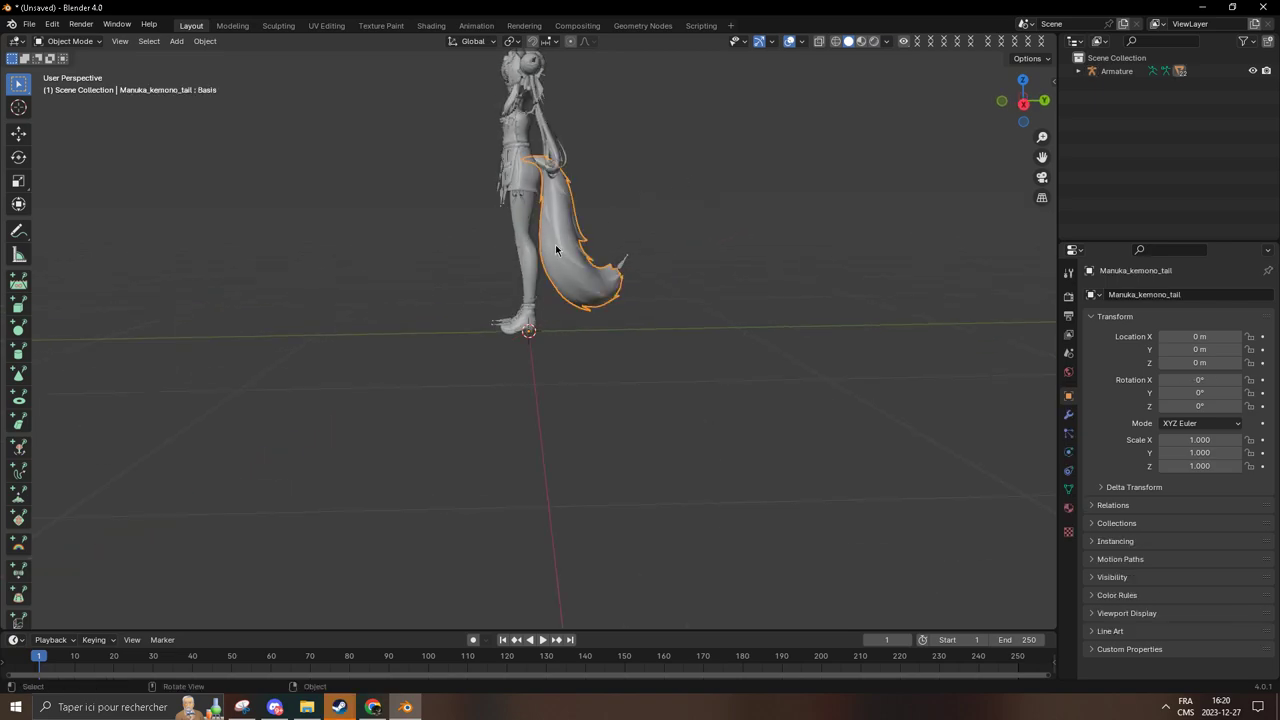
pyautogui.moveTo(690, 220); pyautogui.dragTo(709, 251, button='middle')
pyautogui.scroll(4, 637, 247)
pyautogui.click(739, 226)
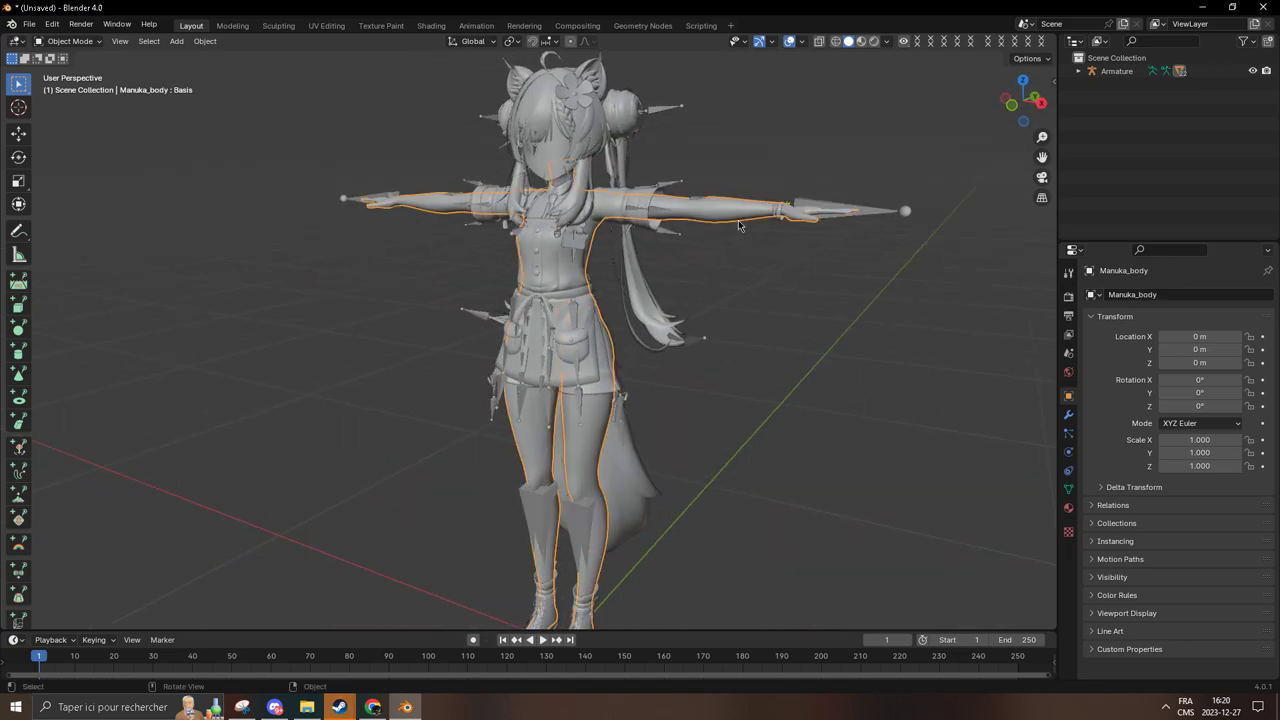
pyautogui.click(1078, 71)
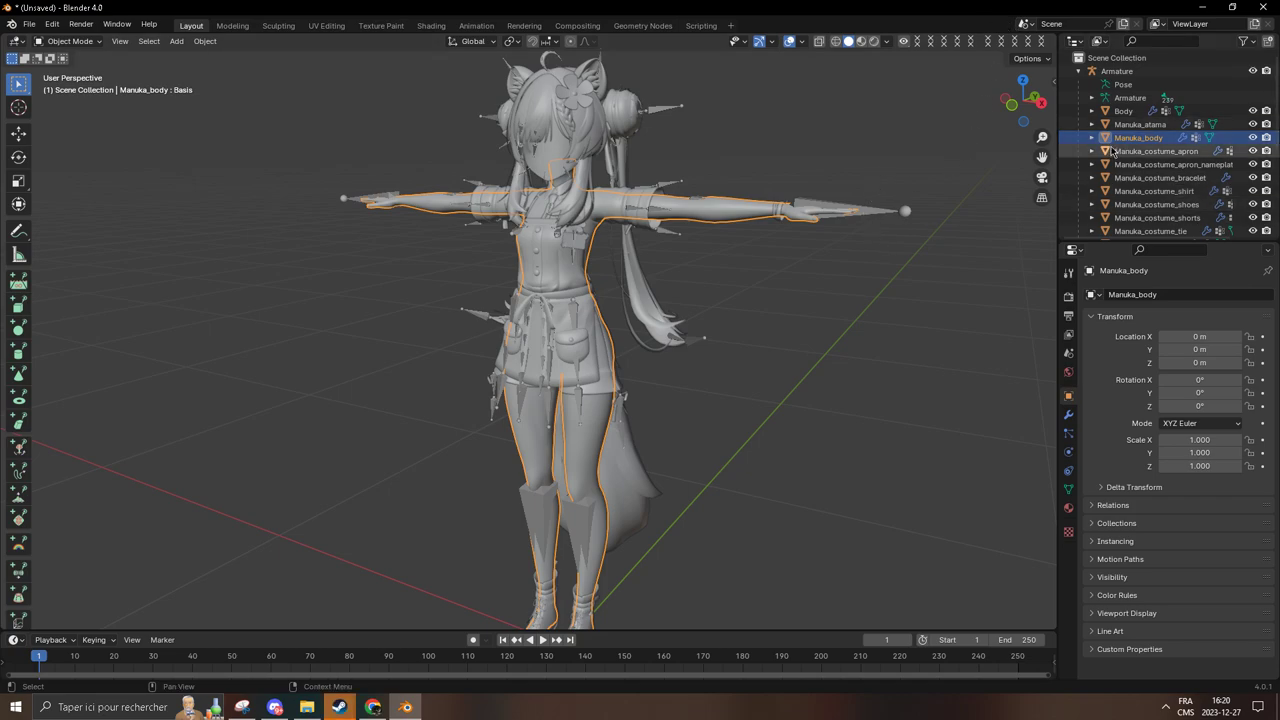
pyautogui.press('Delete')
pyautogui.click(642, 212)
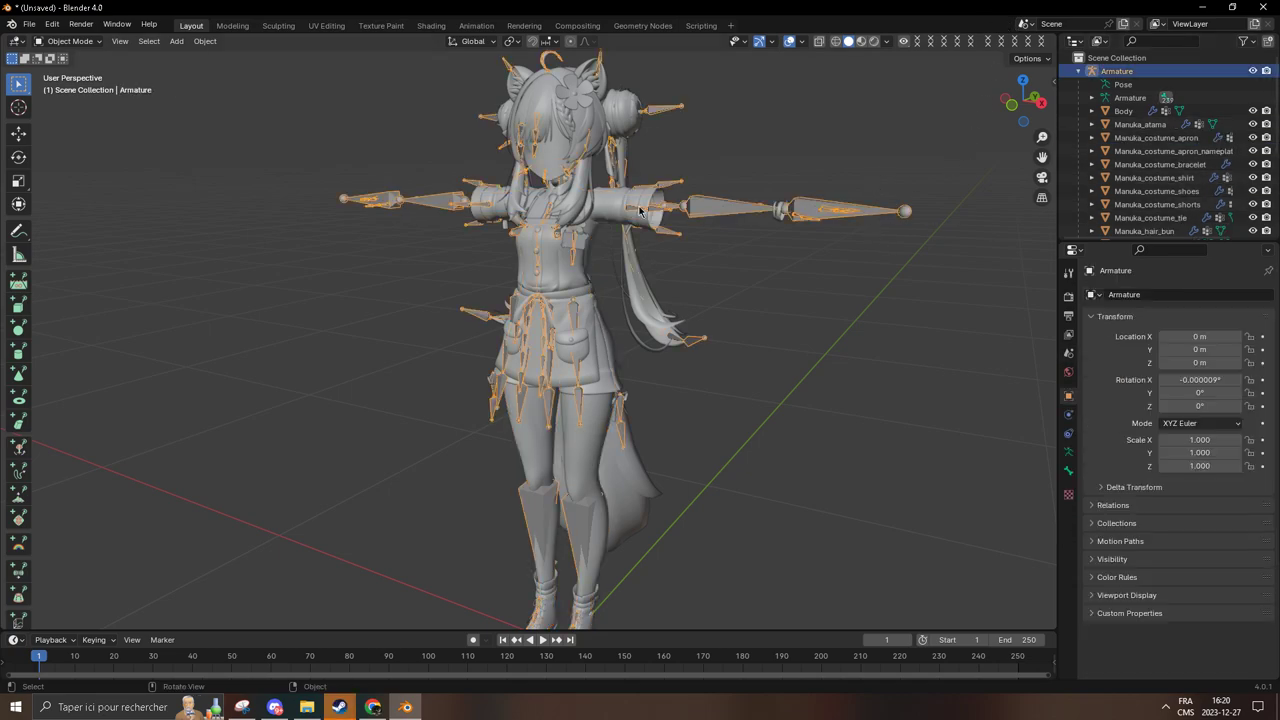
pyautogui.press('Delete')
pyautogui.hotkey('ctrl', 'z')
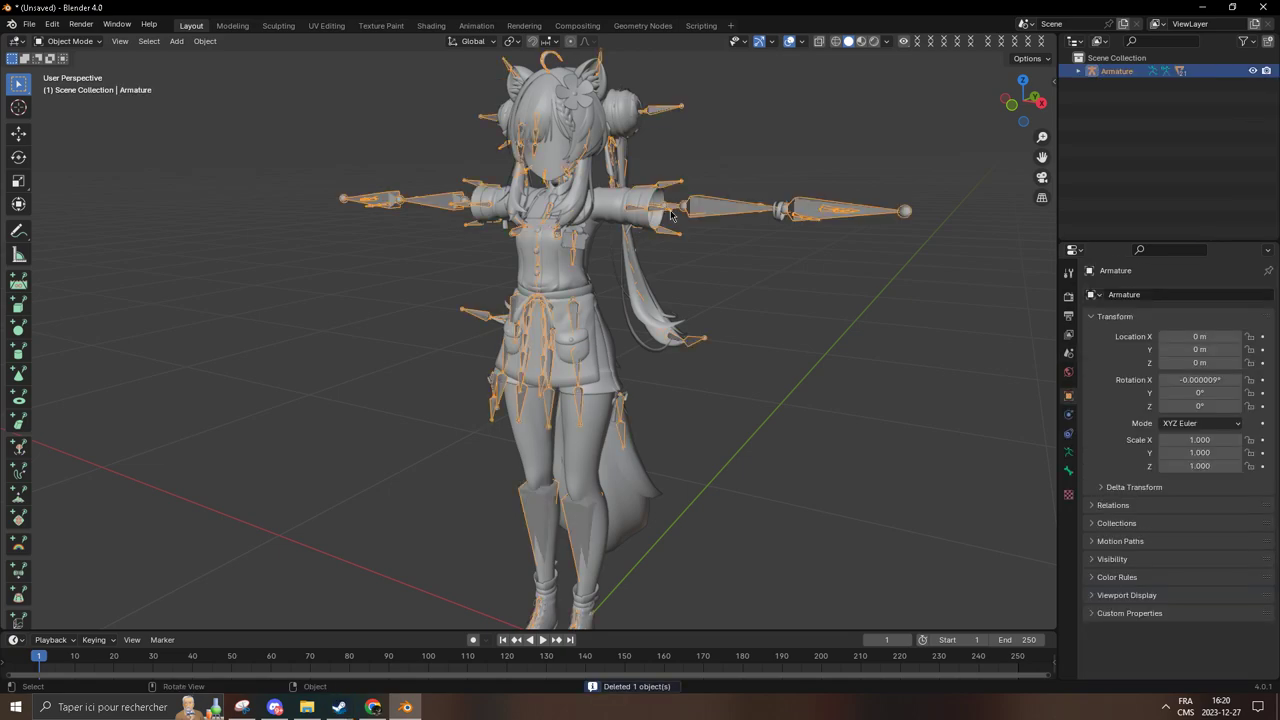
# - Delete the Manuka_costume_shirt and Manuka_costume_apron meshes
pyautogui.click(638, 224)
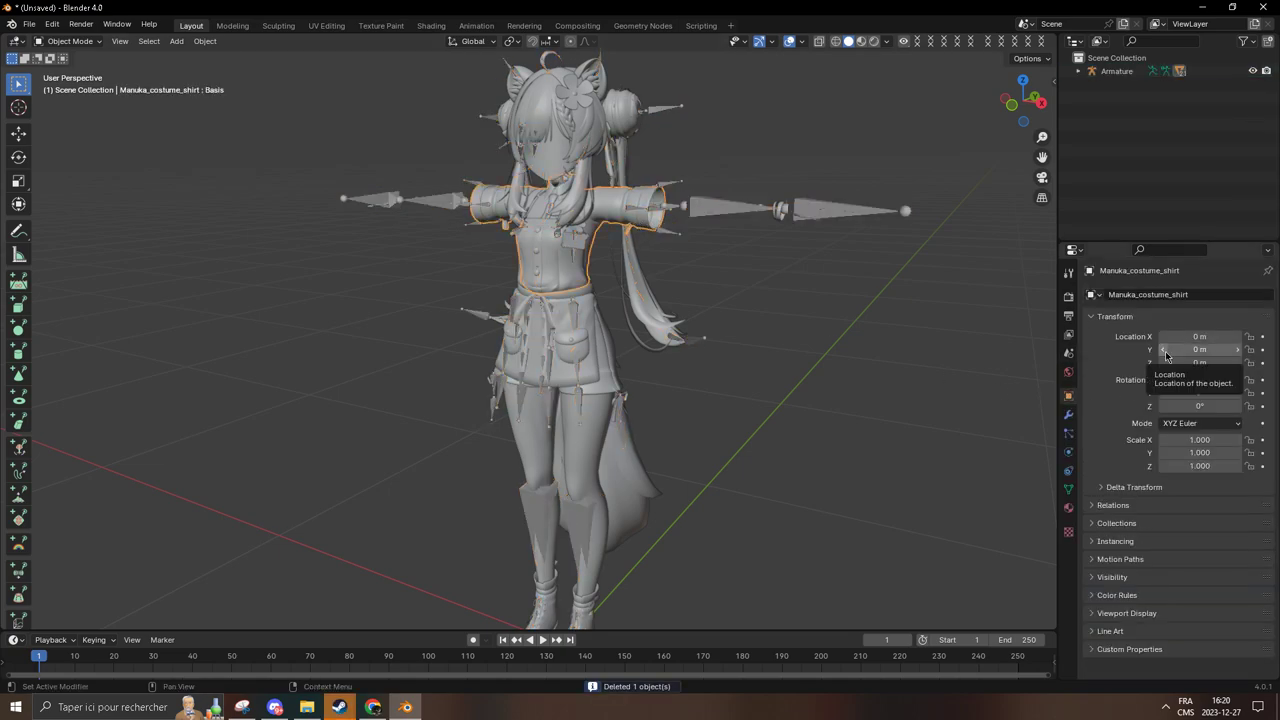
pyautogui.press('Delete')
pyautogui.click(529, 263)
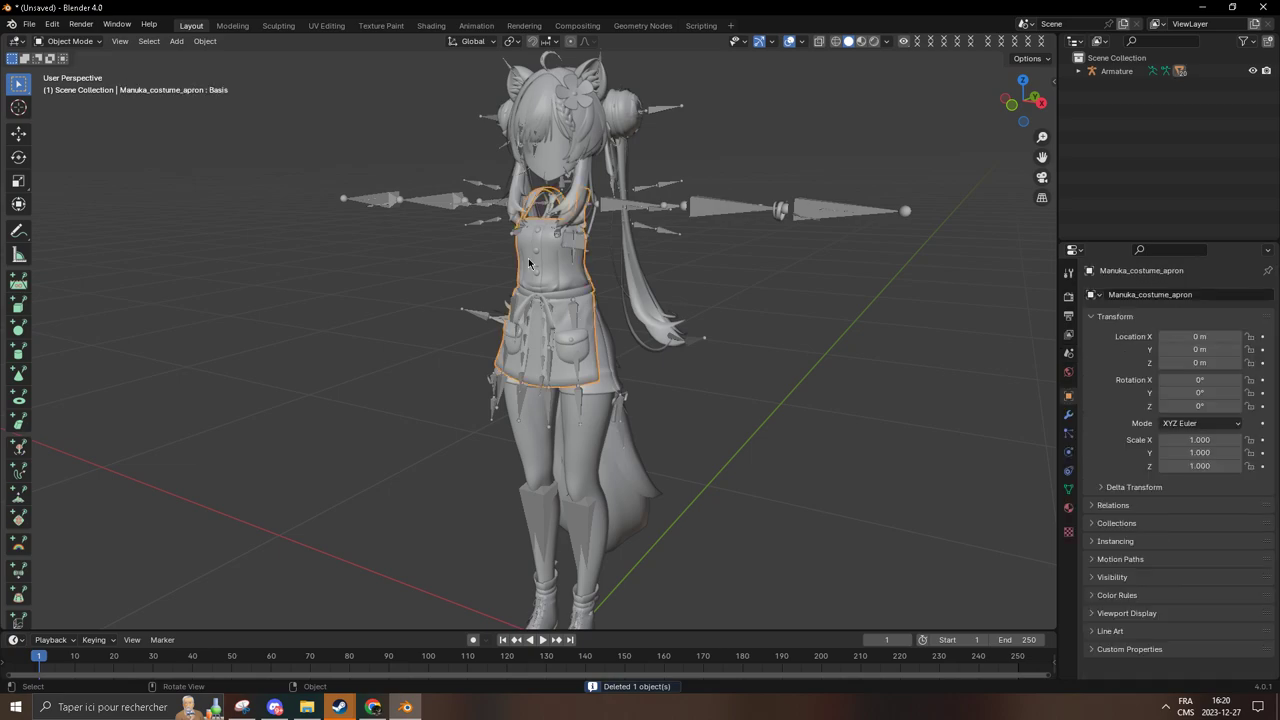
pyautogui.press('Delete')
# - Delete the remaining clothing and leg meshes around the avatar's hips
pyautogui.click(597, 360)
pyautogui.press('Delete')
pyautogui.click(592, 356)
pyautogui.press('Delete')
# - Switch to Discord, check the chat request for which Manuka parts must be detached, and return to Blender
pyautogui.scroll(3, 610, 420)
pyautogui.moveTo(606, 435); pyautogui.dragTo(748, 378, button='middle')
pyautogui.moveTo(757, 251); pyautogui.dragTo(596, 355, button='middle')
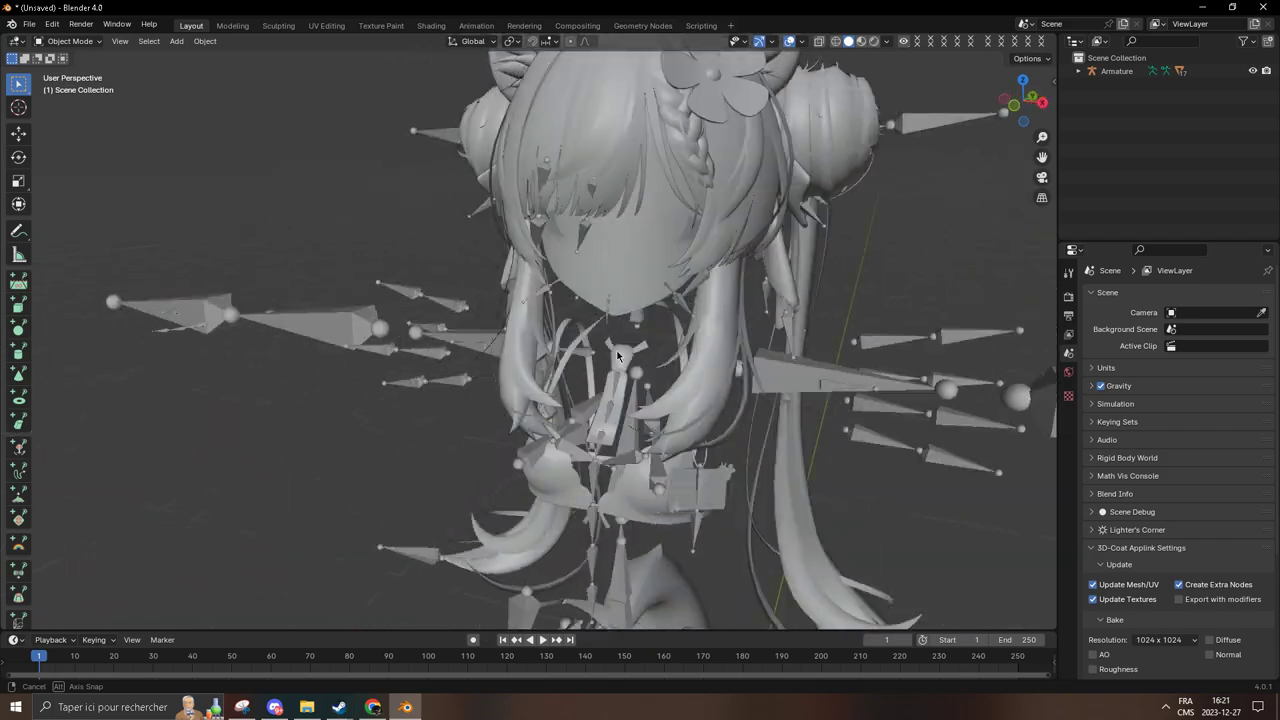
pyautogui.hotkey('alt', 'Tab')
pyautogui.hotkey('alt', 'Tab')
pyautogui.hotkey('alt', 'Tab')
pyautogui.hotkey('alt', 'Tab')
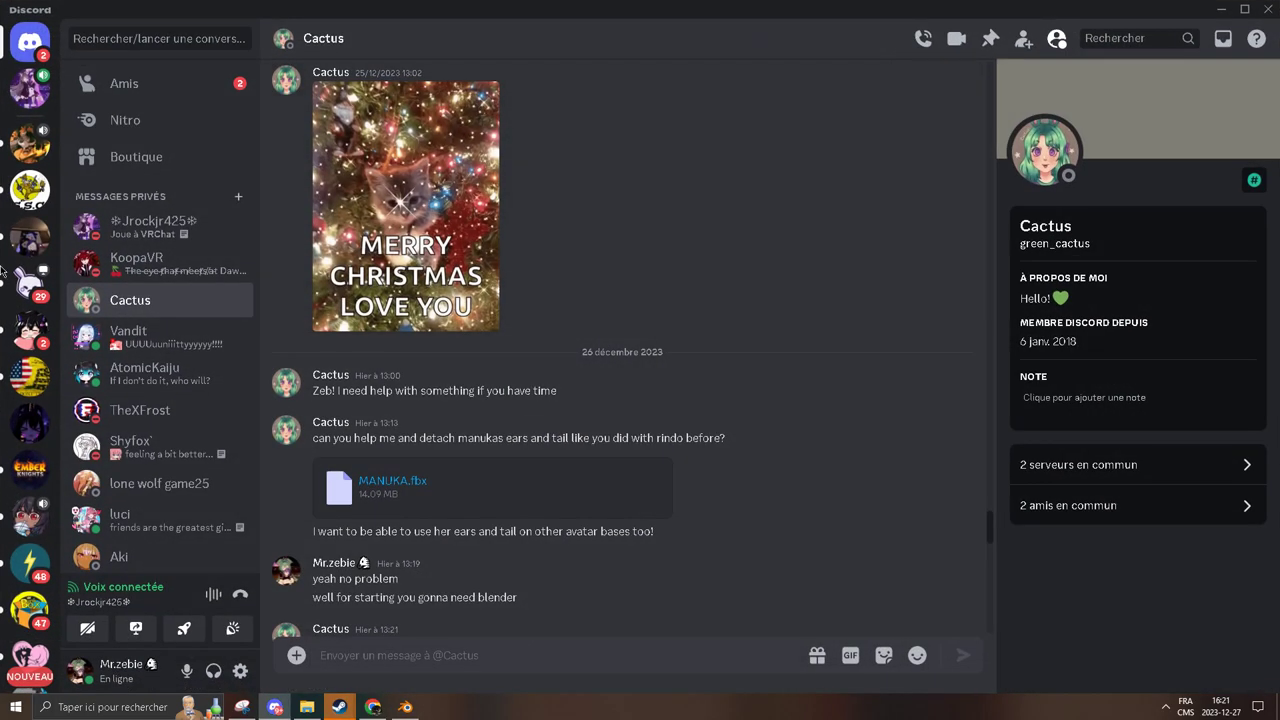
pyautogui.scroll(-7, 545, 542)
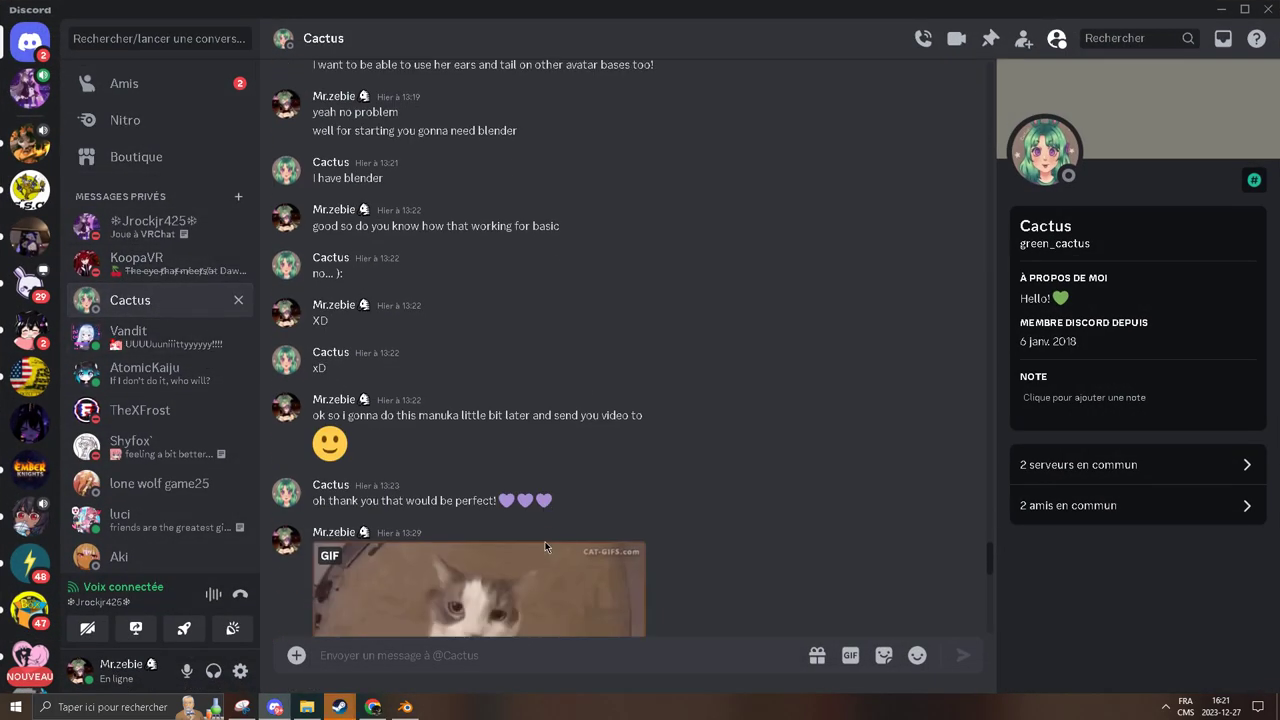
pyautogui.scroll(6, 545, 542)
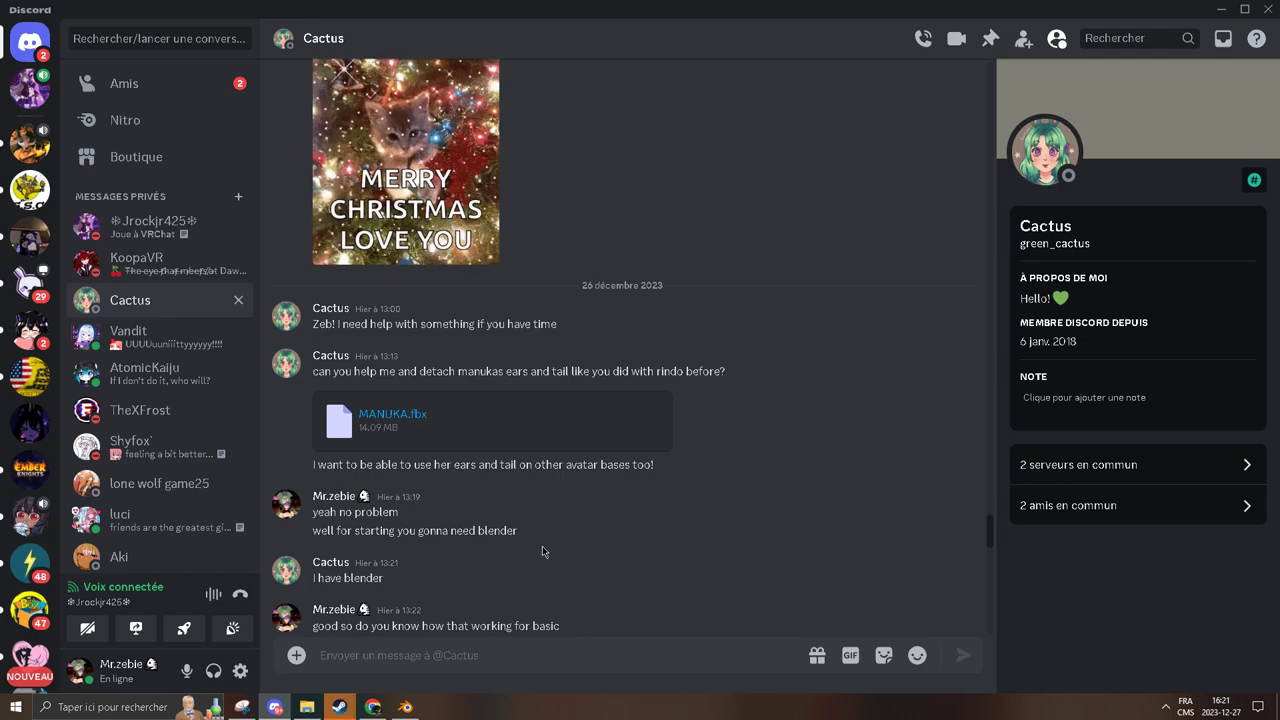
pyautogui.hotkey('alt', 'Tab')
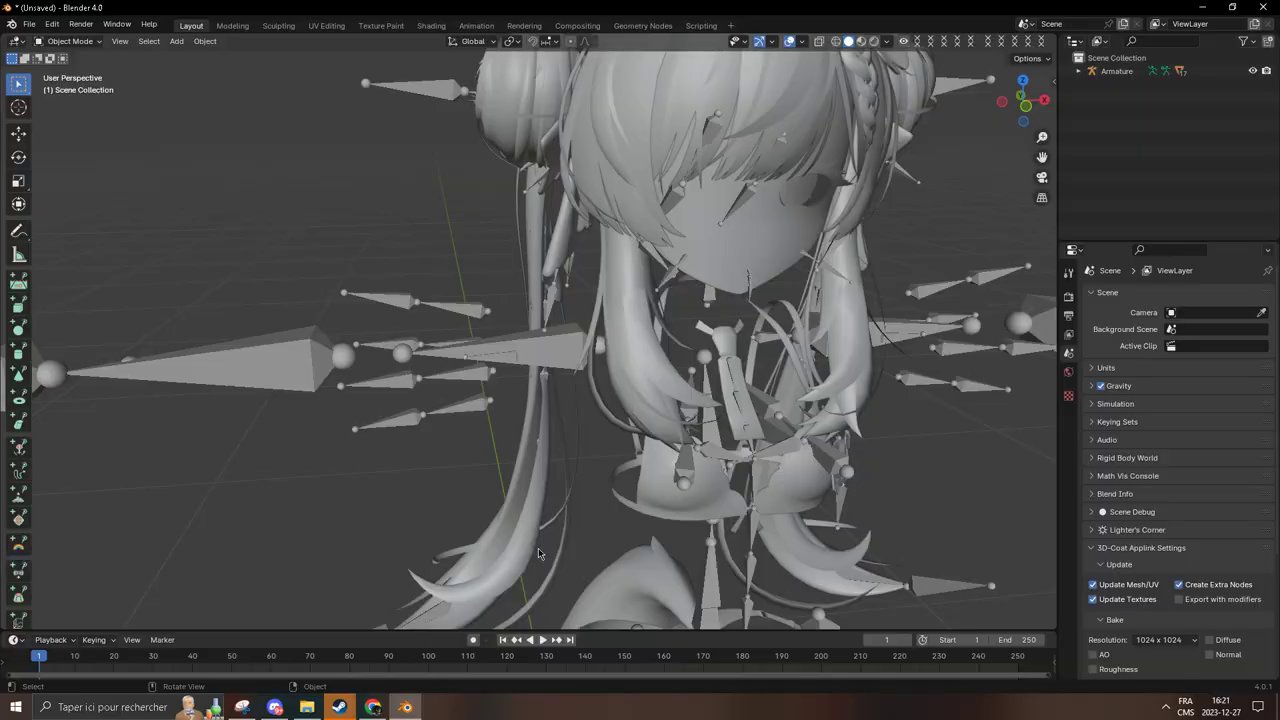
pyautogui.moveTo(540, 550); pyautogui.dragTo(718, 416, button='middle')
pyautogui.hotkey('alt', 'Tab')
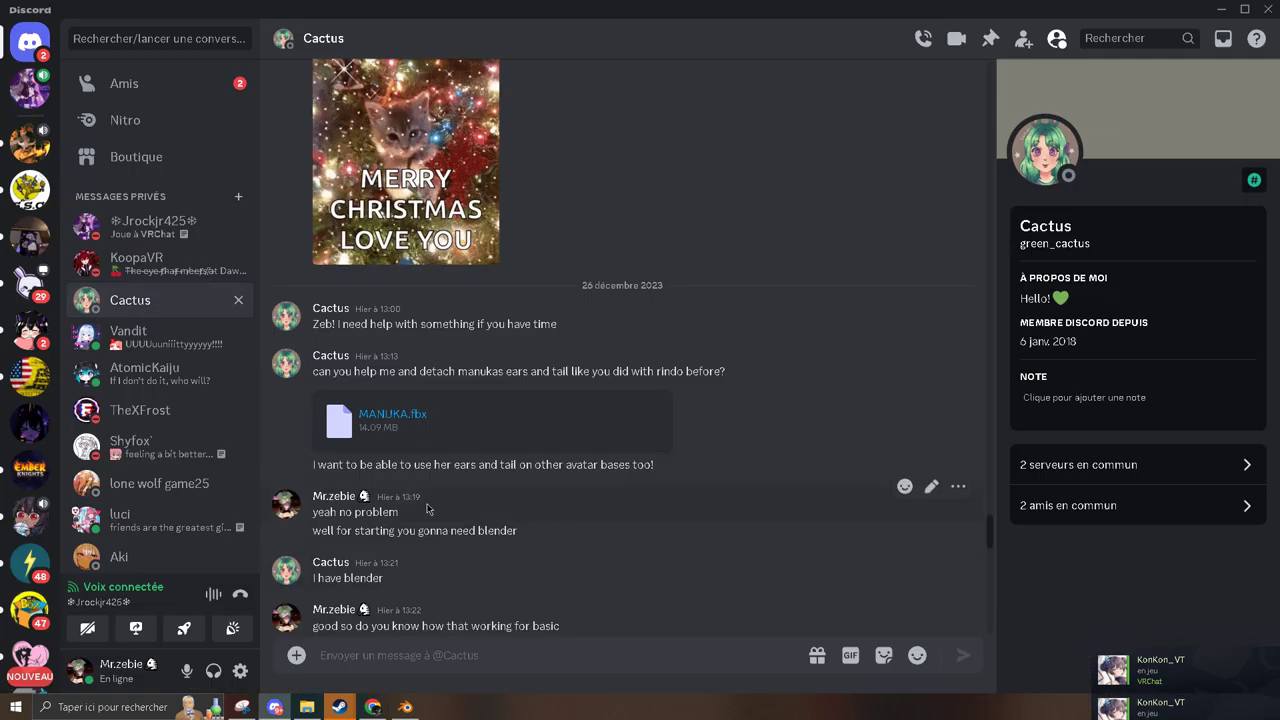
pyautogui.hotkey('alt', 'Tab')
# - Delete the avatar's face and head meshes, keeping the armature
pyautogui.moveTo(646, 576); pyautogui.dragTo(490, 587, button='middle')
pyautogui.scroll(-5, 557, 461)
pyautogui.click(574, 311)
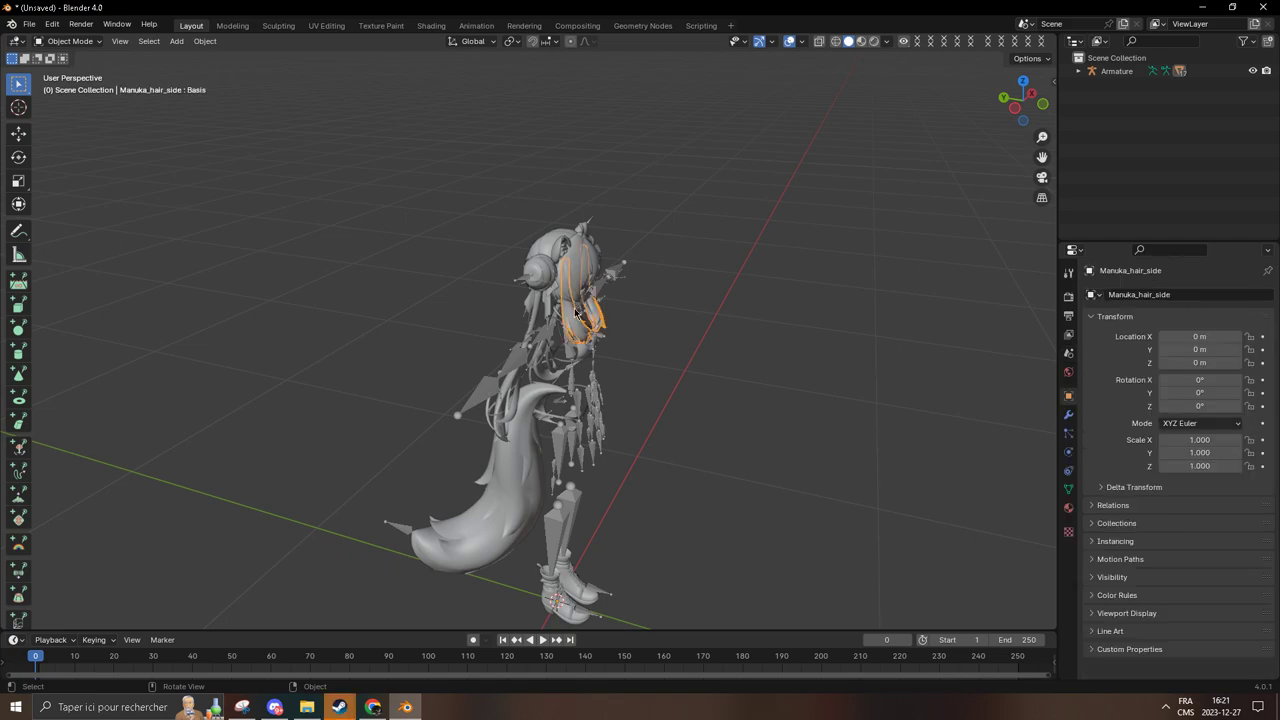
pyautogui.moveTo(634, 296); pyautogui.dragTo(444, 296, button='middle')
pyautogui.scroll(3, 541, 376)
pyautogui.moveTo(541, 376)
pyautogui.mouseDown(button='middle')
pyautogui.moveTo(403, 388)
pyautogui.moveTo(521, 375)
pyautogui.mouseUp(button='middle')
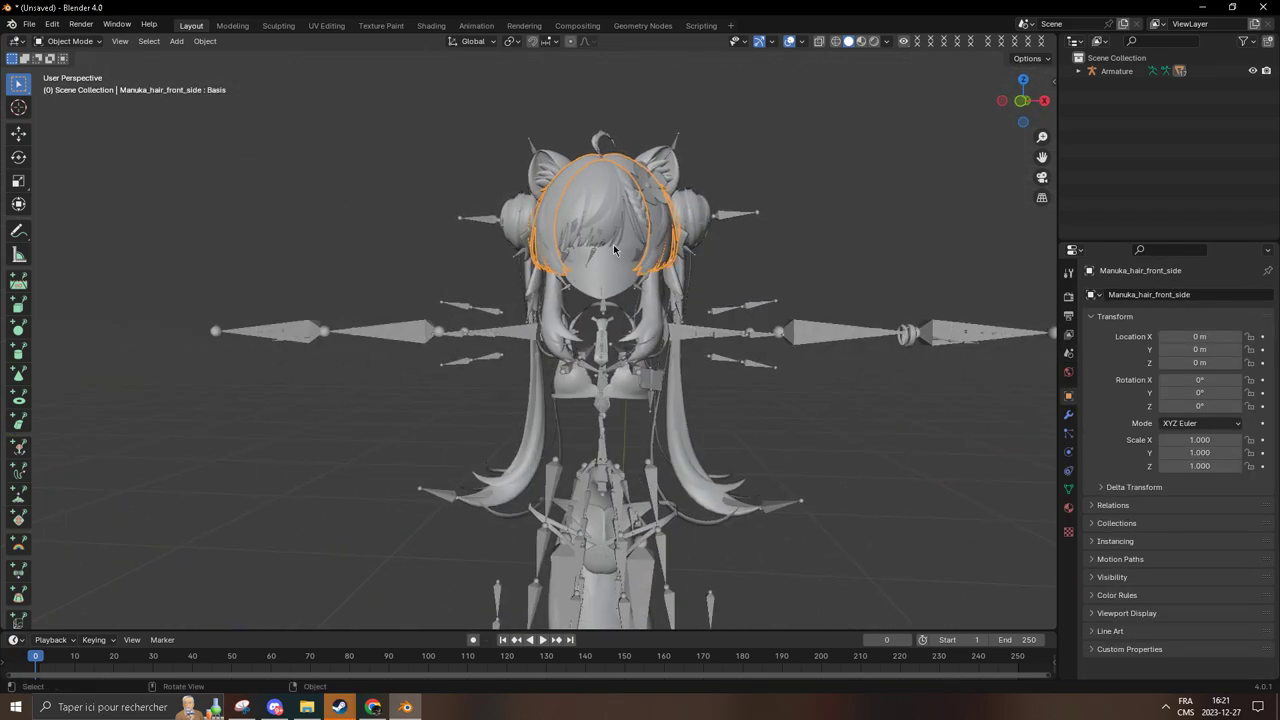
pyautogui.click(606, 291)
pyautogui.click(628, 261)
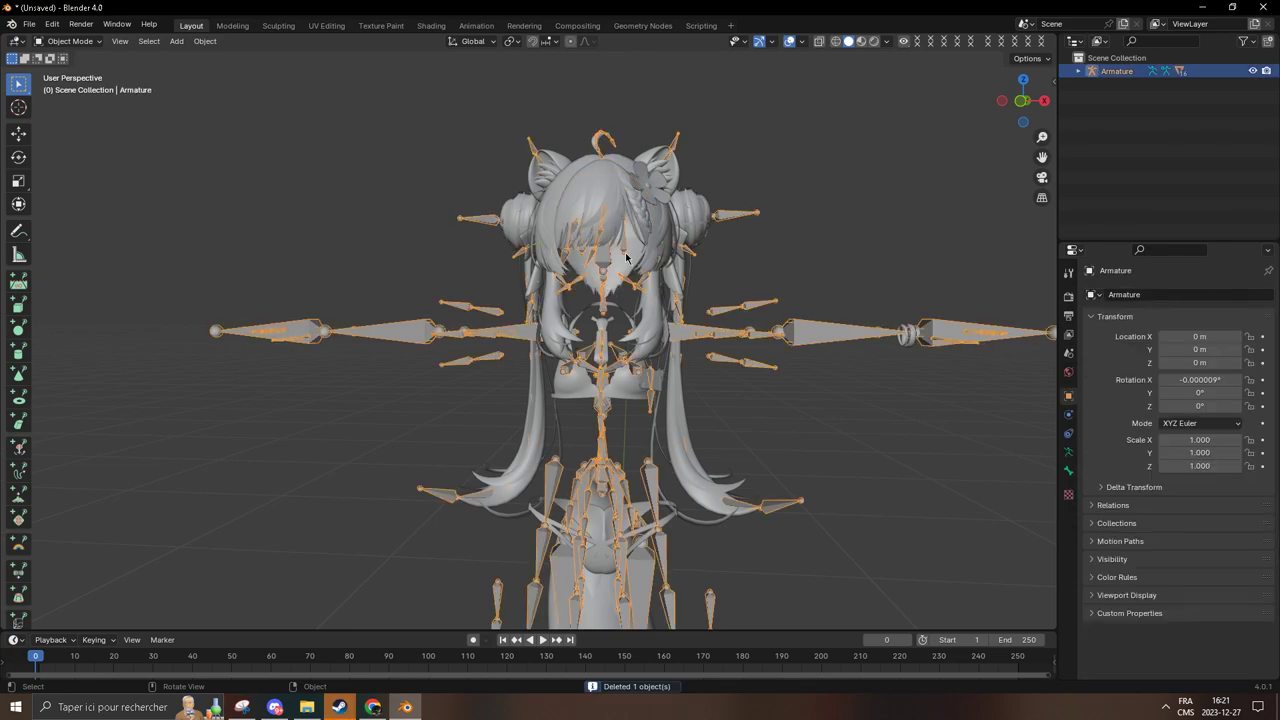
pyautogui.click(628, 261)
pyautogui.press('Delete')
# - Delete the Manuka_hair_front and Manuka_hair_front_side meshes and the hair buns
pyautogui.click(621, 192)
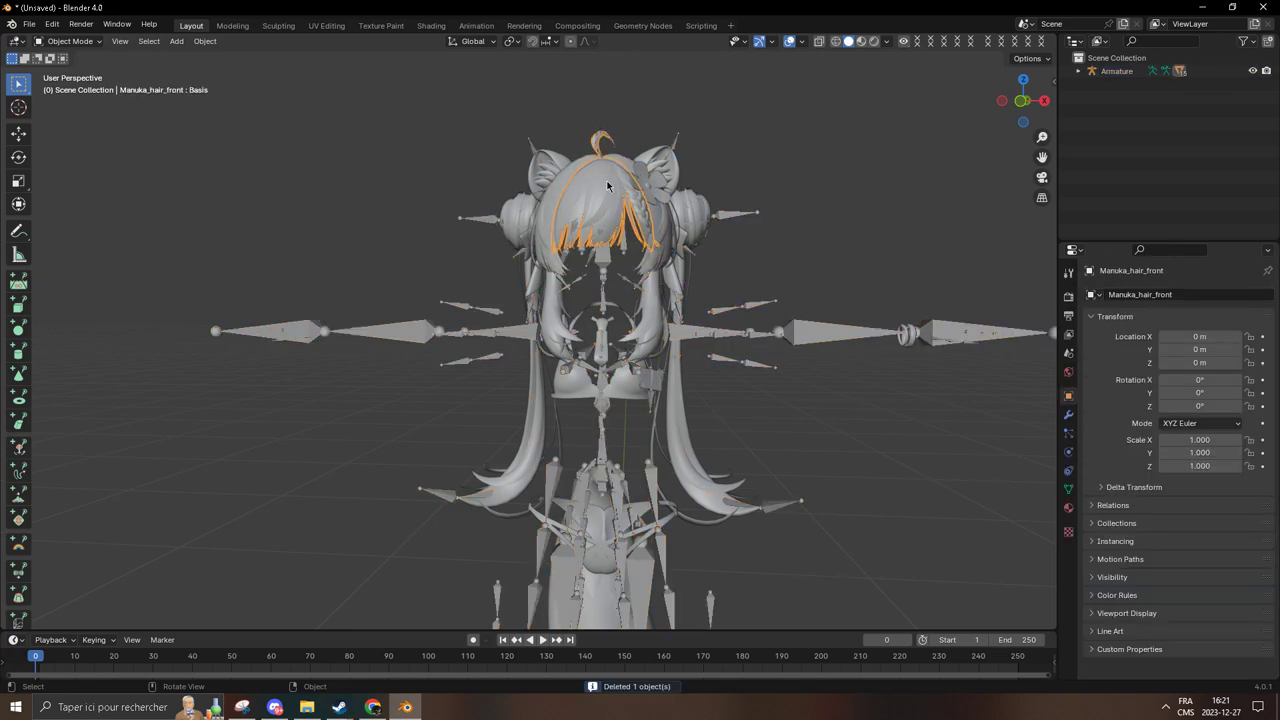
pyautogui.press('Delete')
pyautogui.click(575, 177)
pyautogui.click(575, 178)
pyautogui.click(572, 177)
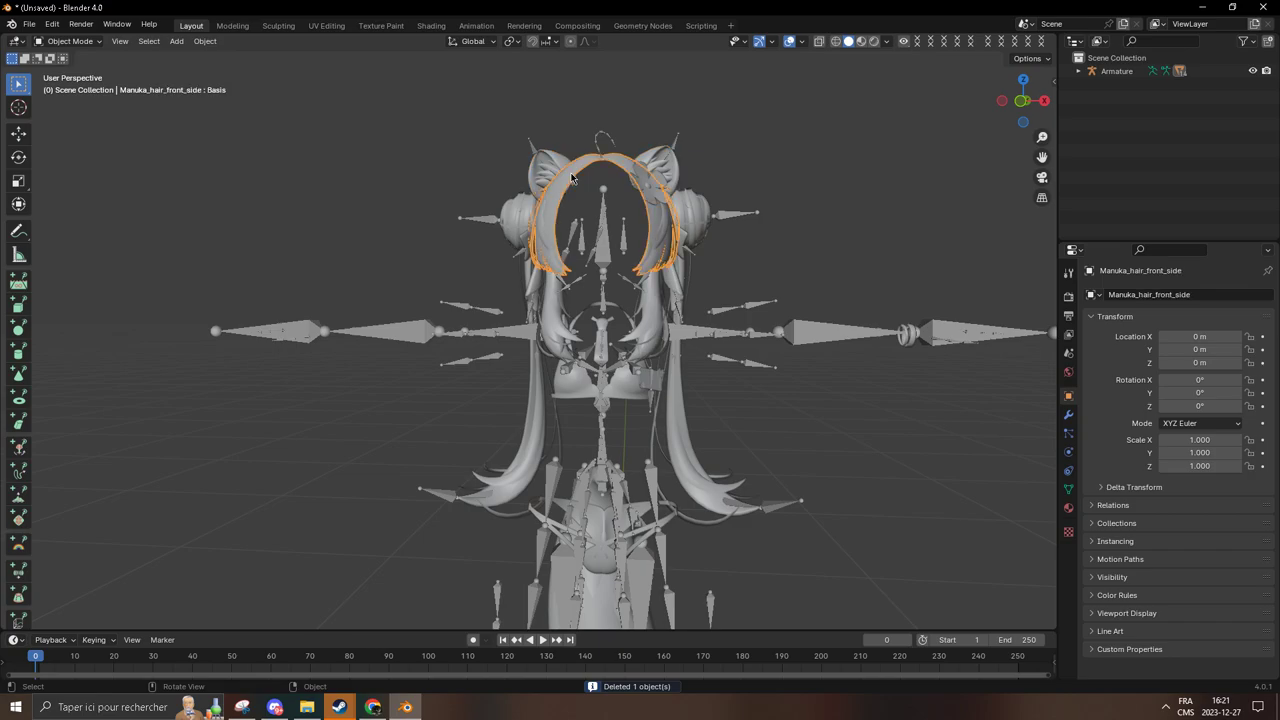
pyautogui.press('Delete')
pyautogui.click(527, 219)
pyautogui.press('Delete')
# - Delete the remaining side hair and long ponytail meshes, leaving the ears and tail
pyautogui.moveTo(526, 291); pyautogui.dragTo(600, 357, button='middle')
pyautogui.click(525, 258)
pyautogui.press('Delete')
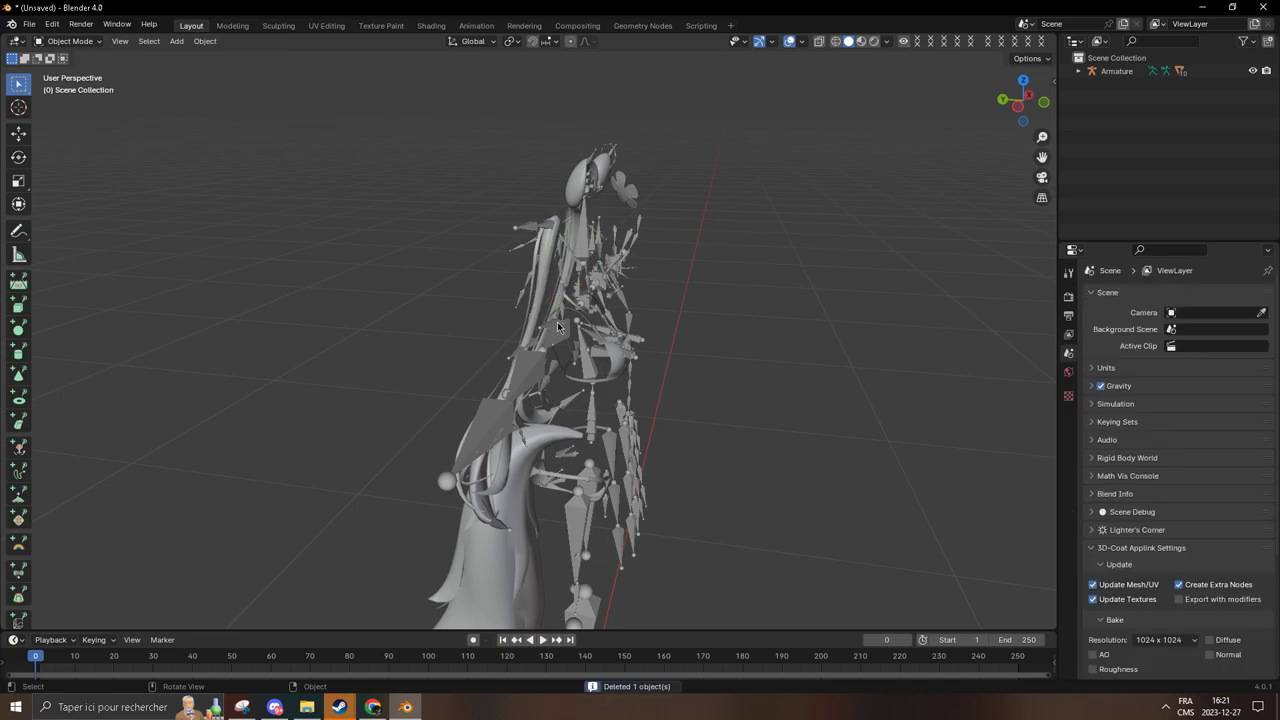
pyautogui.click(540, 265)
pyautogui.press('Delete')
pyautogui.moveTo(540, 265); pyautogui.dragTo(660, 183, button='middle')
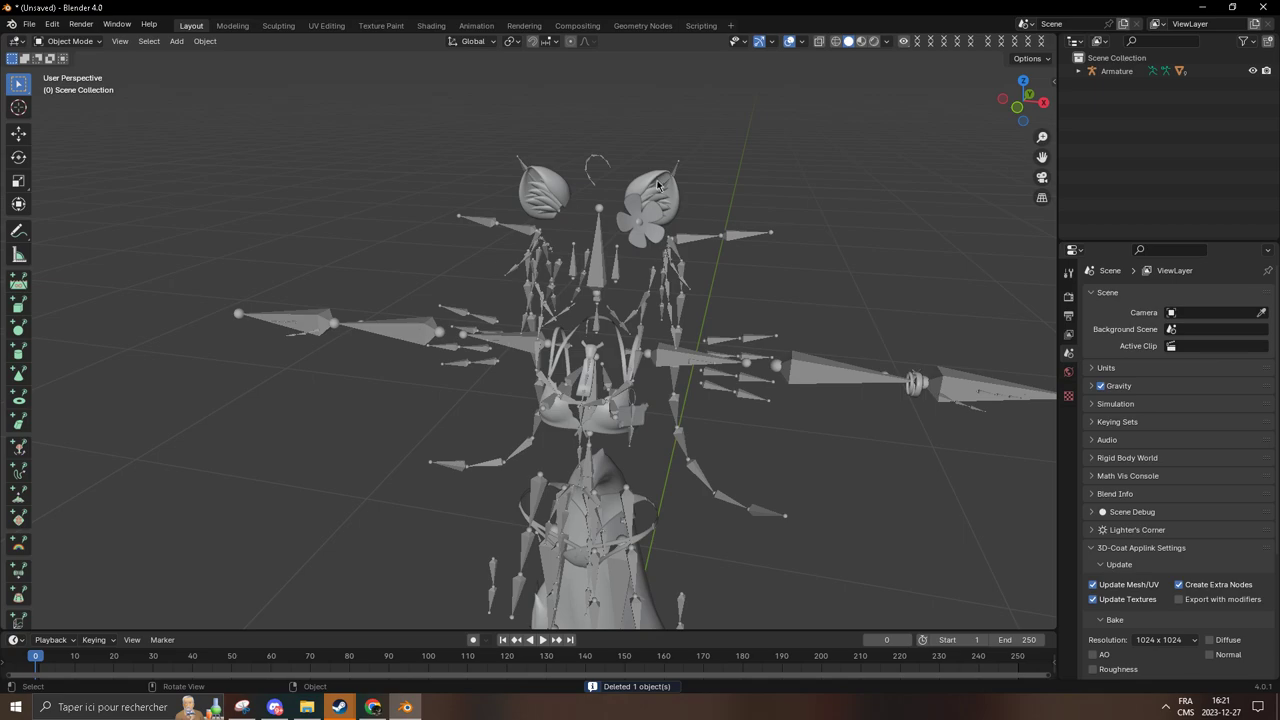
# - Select the armature and switch it to Edit Mode
pyautogui.click(601, 165)
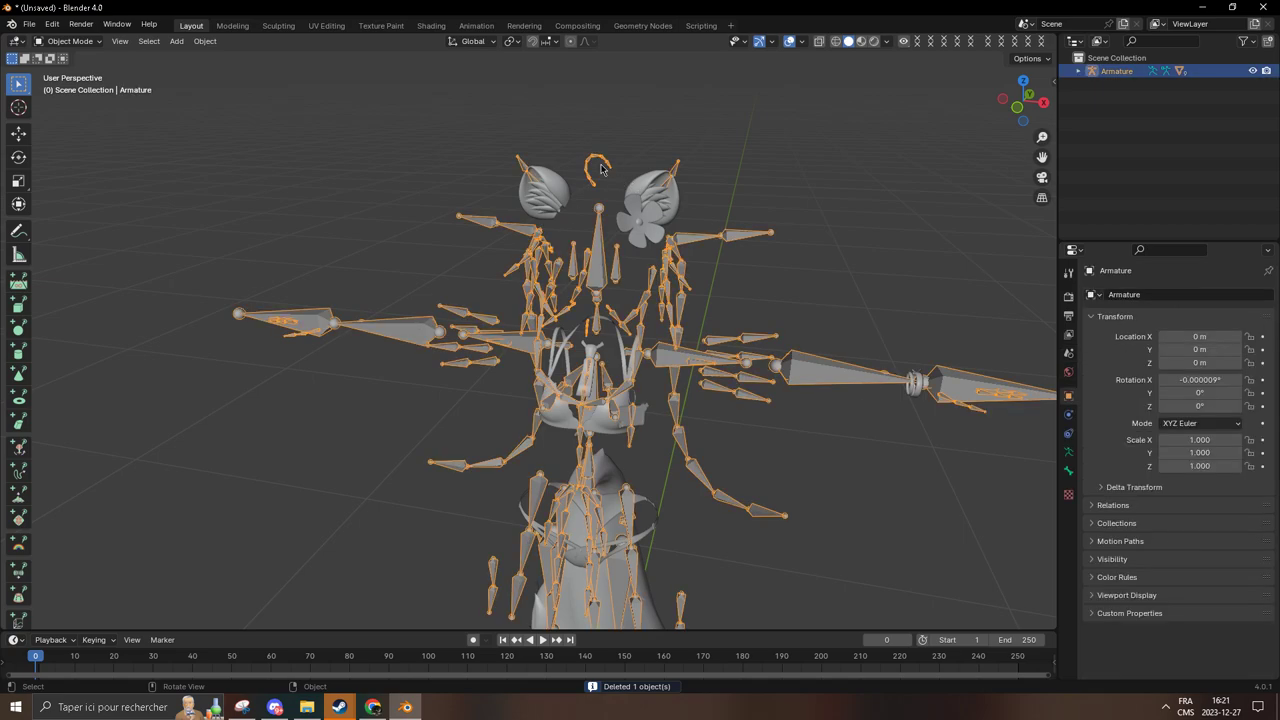
pyautogui.click(30, 24)
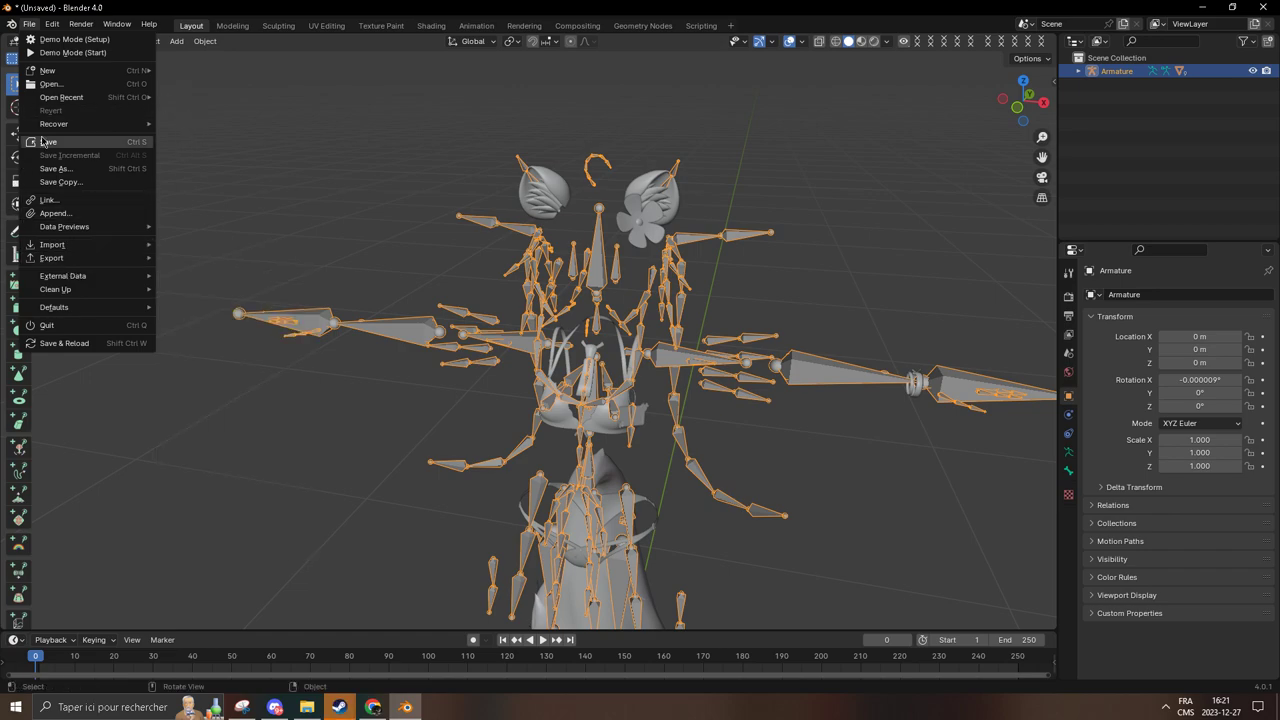
pyautogui.click(76, 41)
pyautogui.click(78, 42)
pyautogui.click(80, 43)
pyautogui.click(72, 71)
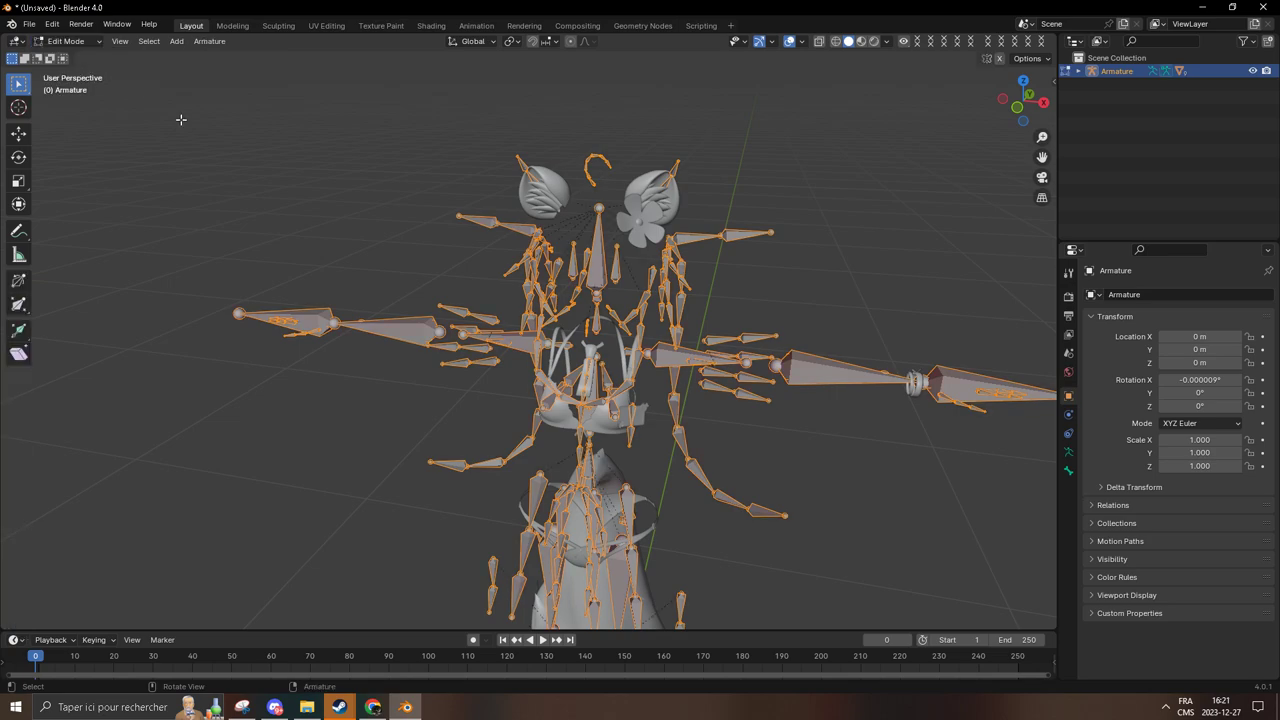
# - Deselect all bones and display the active tool's options, including X-Axis Mirror
pyautogui.moveTo(436, 301); pyautogui.dragTo(460, 285, button='middle')
pyautogui.click(311, 246)
pyautogui.moveTo(316, 246); pyautogui.dragTo(398, 262, button='middle')
pyautogui.scroll(-4, 526, 412)
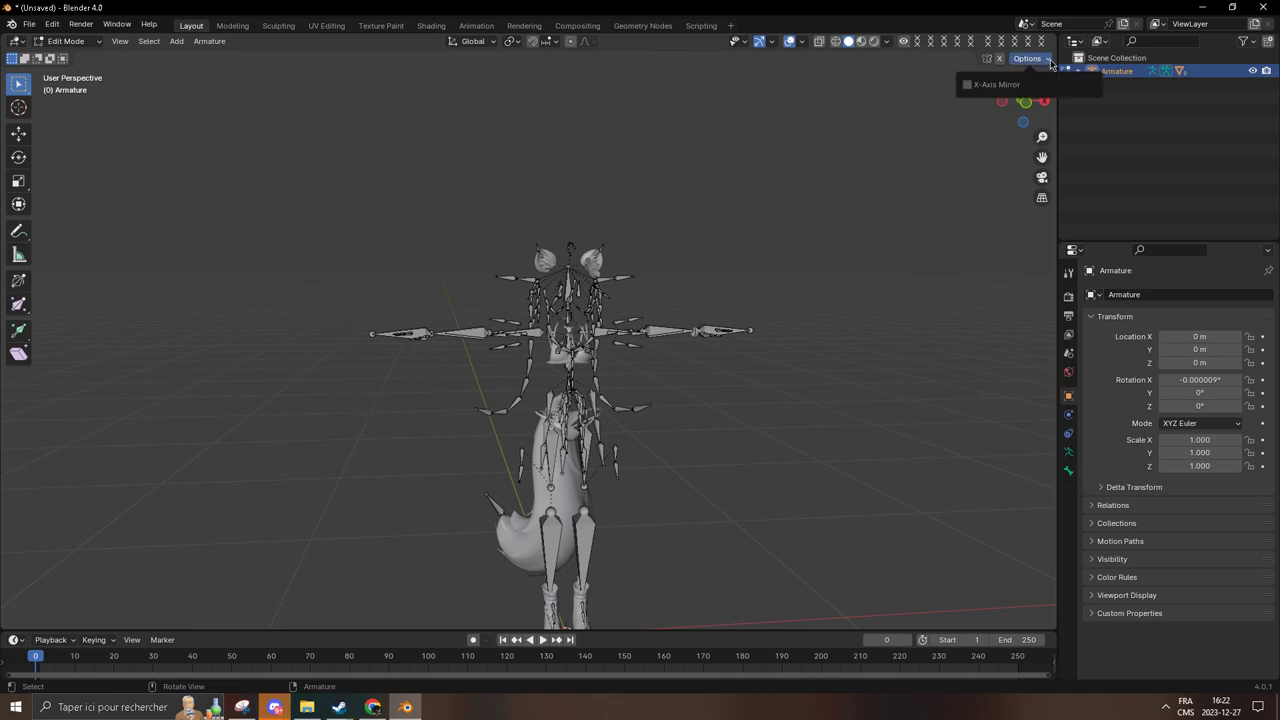
pyautogui.click(1052, 82)
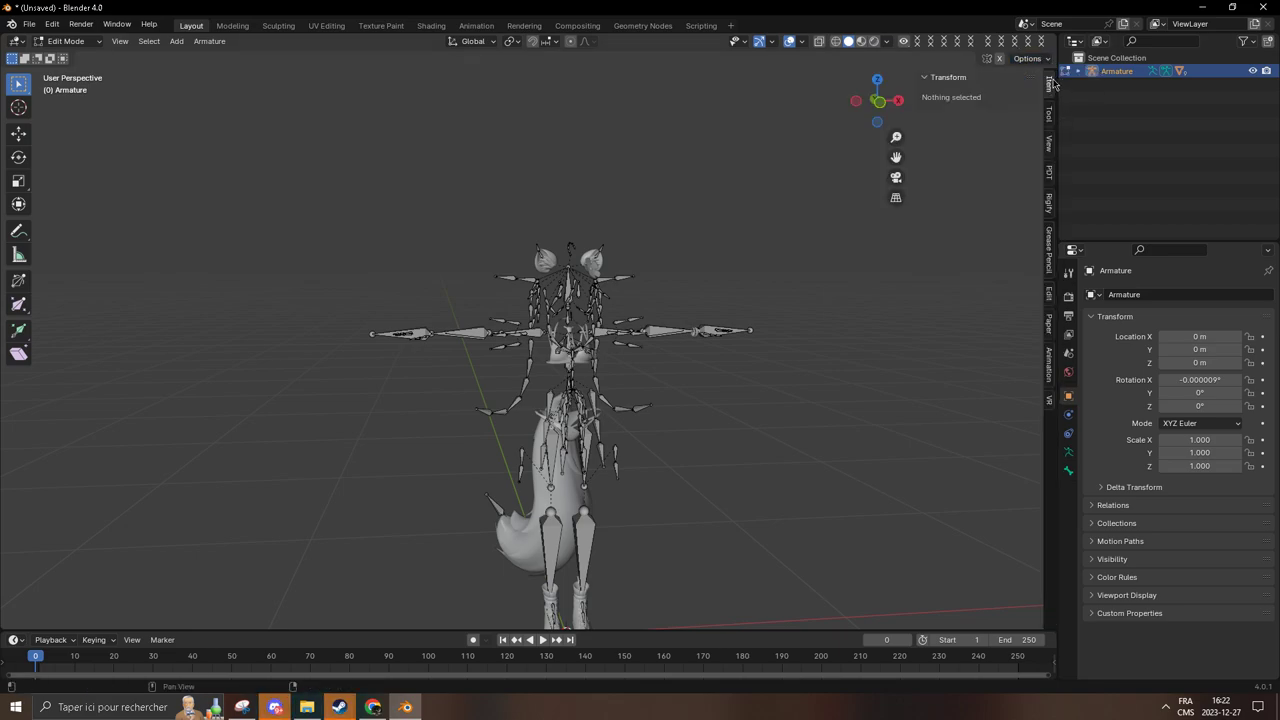
pyautogui.click(1049, 114)
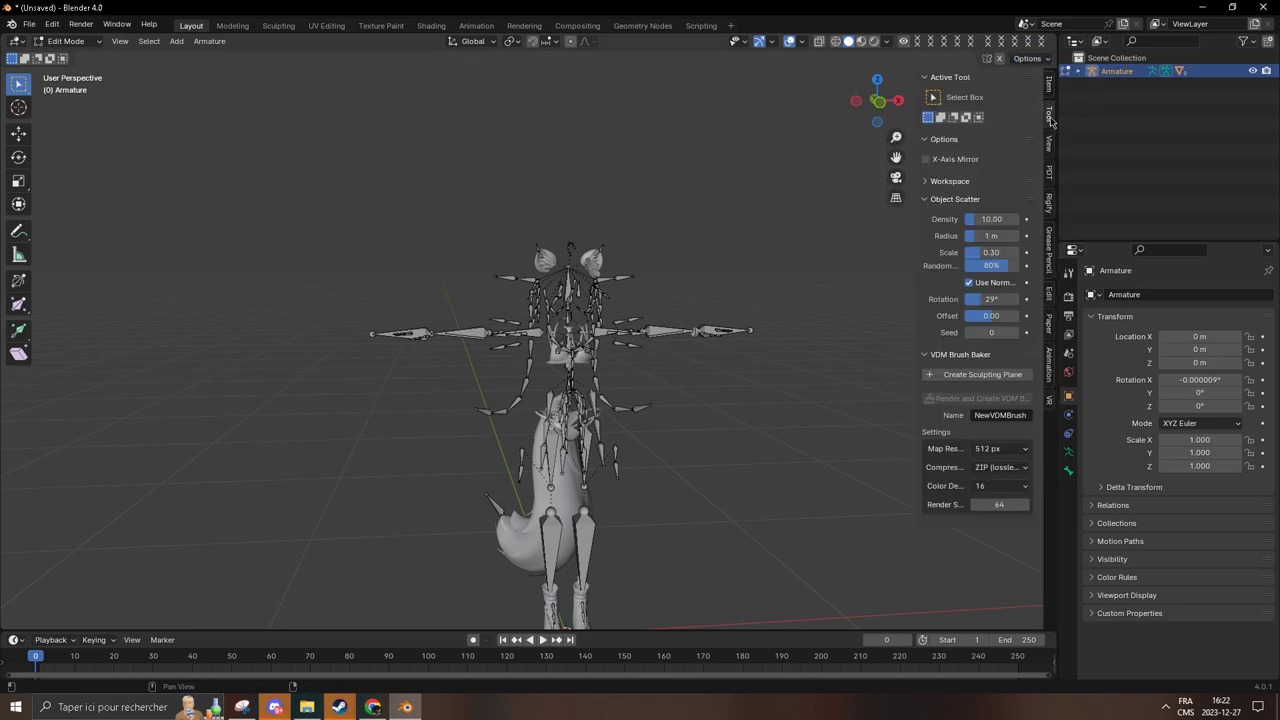
# - Try to delete the leg, foot and skirt bones together from the armature's lower half
pyautogui.moveTo(880, 250); pyautogui.dragTo(760, 377, button='middle')
pyautogui.scroll(3, 734, 422)
pyautogui.keyDown('shift'); pyautogui.moveTo(720, 434); pyautogui.dragTo(676, 245, button='middle'); pyautogui.keyUp('shift')
pyautogui.scroll(3, 655, 319)
pyautogui.scroll(-2, 659, 517)
pyautogui.moveTo(640, 522); pyautogui.dragTo(496, 238)
pyautogui.moveTo(748, 294); pyautogui.dragTo(745, 260, button='middle')
pyautogui.press('x')
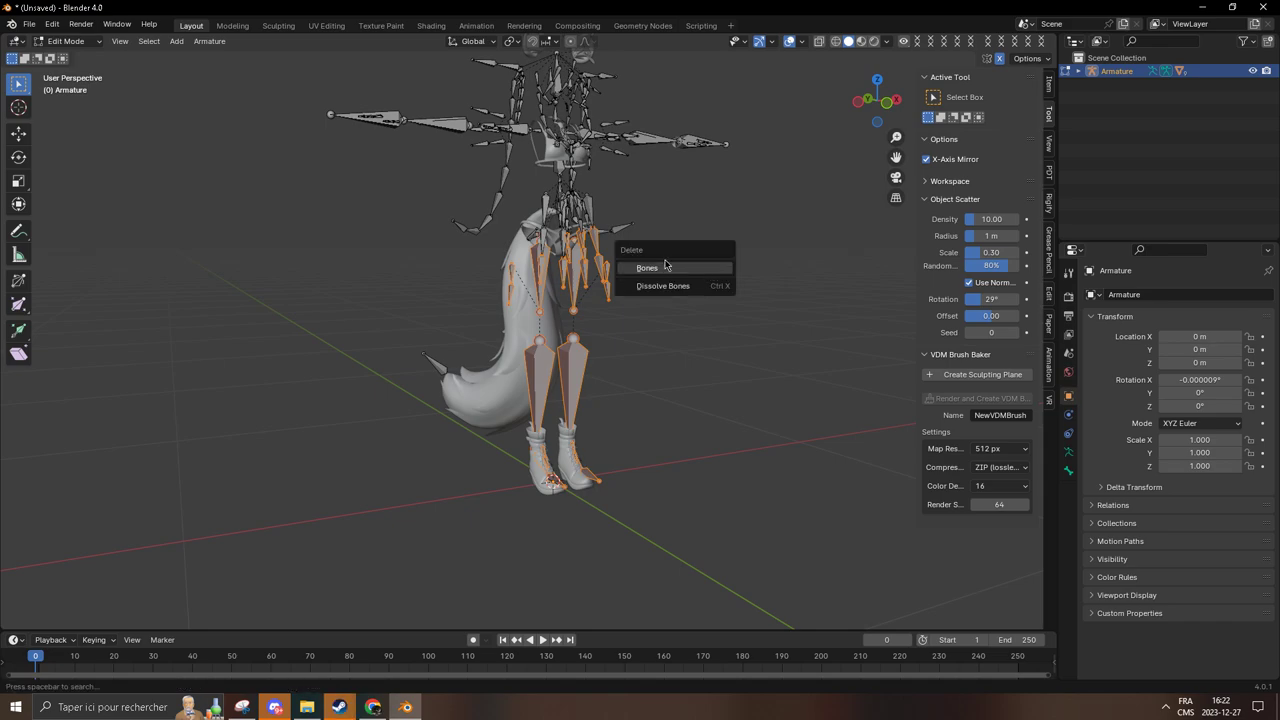
pyautogui.click(665, 267)
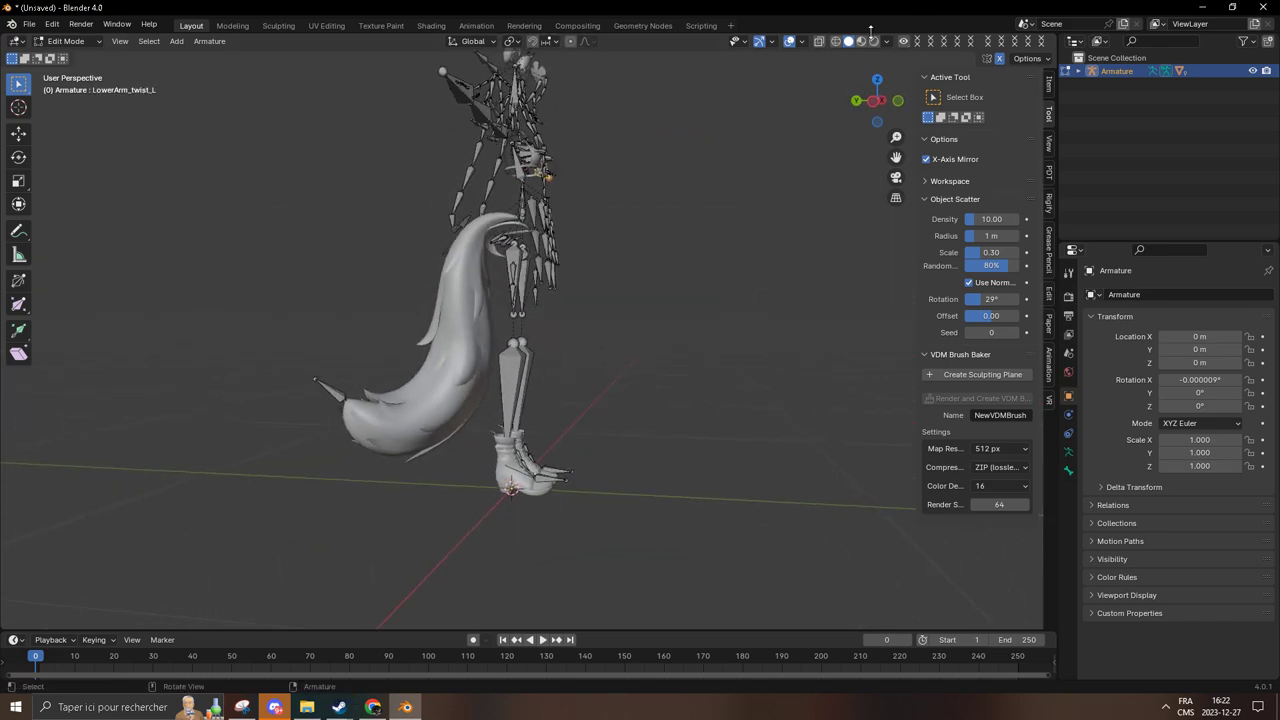
# - Turn on X-ray display in the viewport for editing the leg bones beside the tail
pyautogui.click(821, 43)
pyautogui.scroll(3, 535, 497)
pyautogui.moveTo(520, 375); pyautogui.dragTo(558, 380, button='middle')
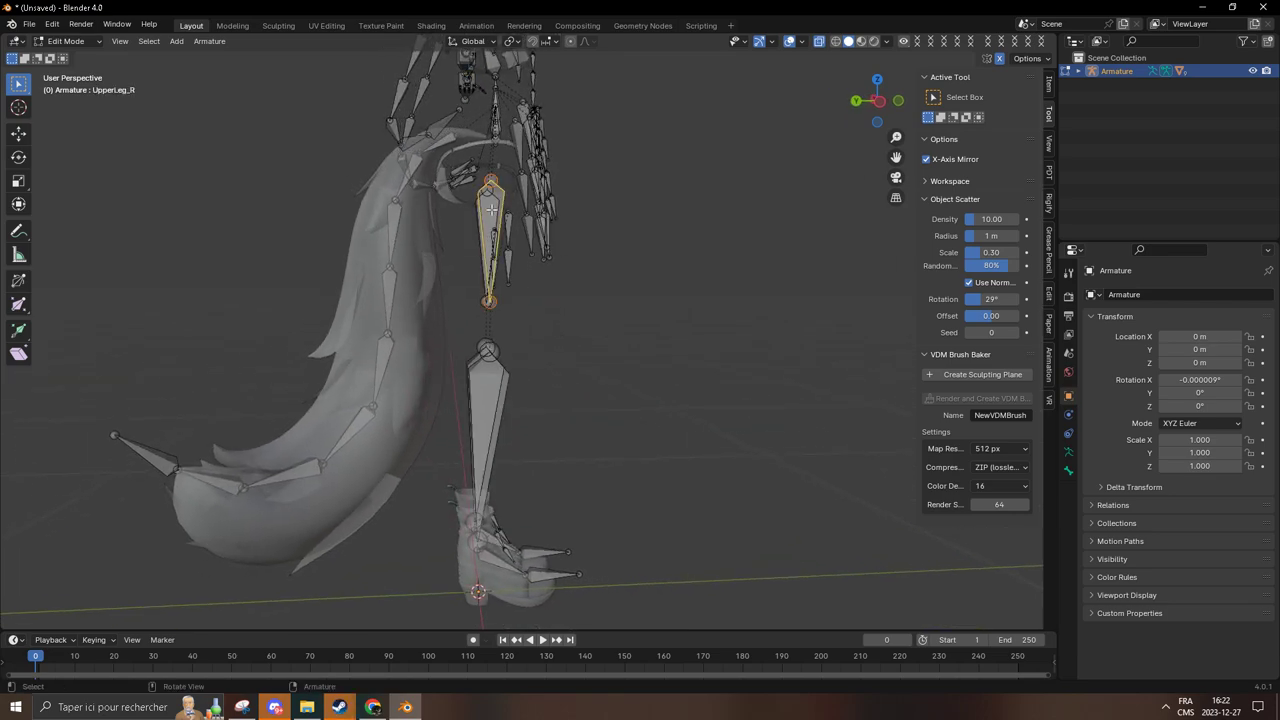
# - Delete the upper and lower leg bones beside the tail
pyautogui.press('x')
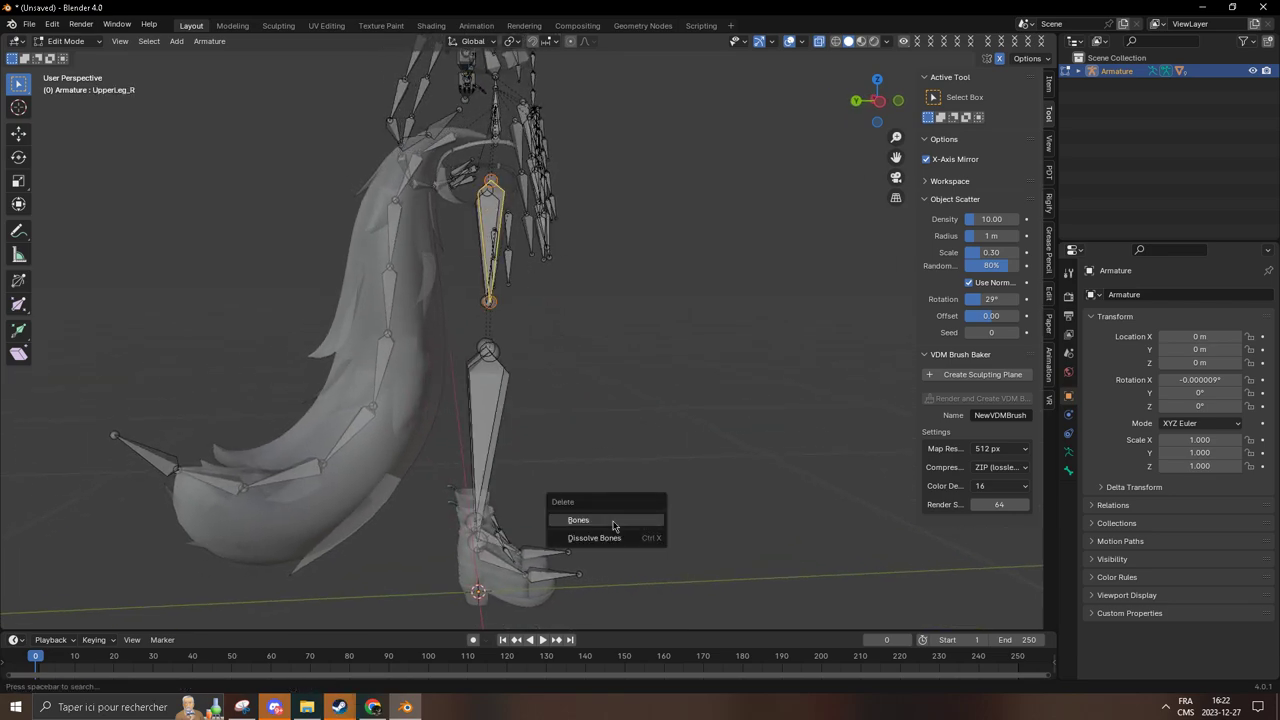
pyautogui.click(613, 526)
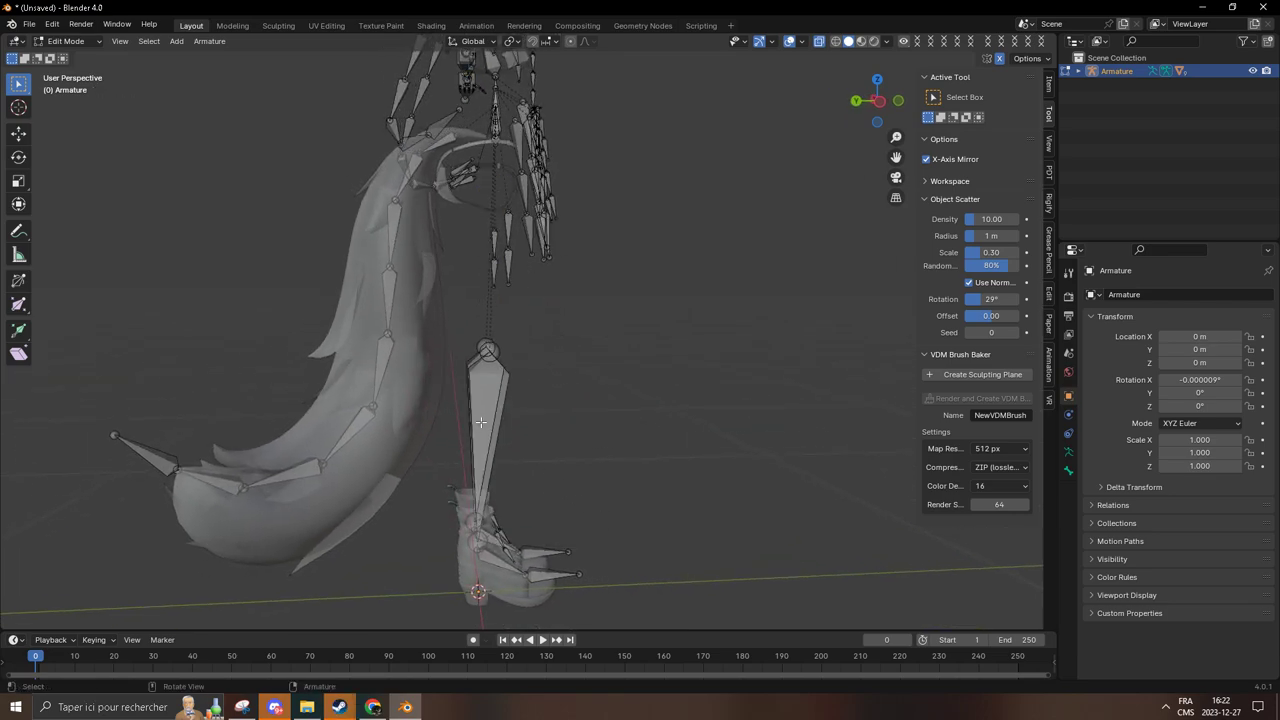
pyautogui.click(490, 404)
pyautogui.press('x')
pyautogui.click(488, 404)
pyautogui.press('x')
# - Delete the remaining foot and toe bones inside the boots
pyautogui.click(520, 585)
pyautogui.moveTo(671, 466); pyautogui.dragTo(457, 609)
pyautogui.press('x')
pyautogui.click(524, 548)
pyautogui.moveTo(723, 537); pyautogui.dragTo(688, 514, button='middle')
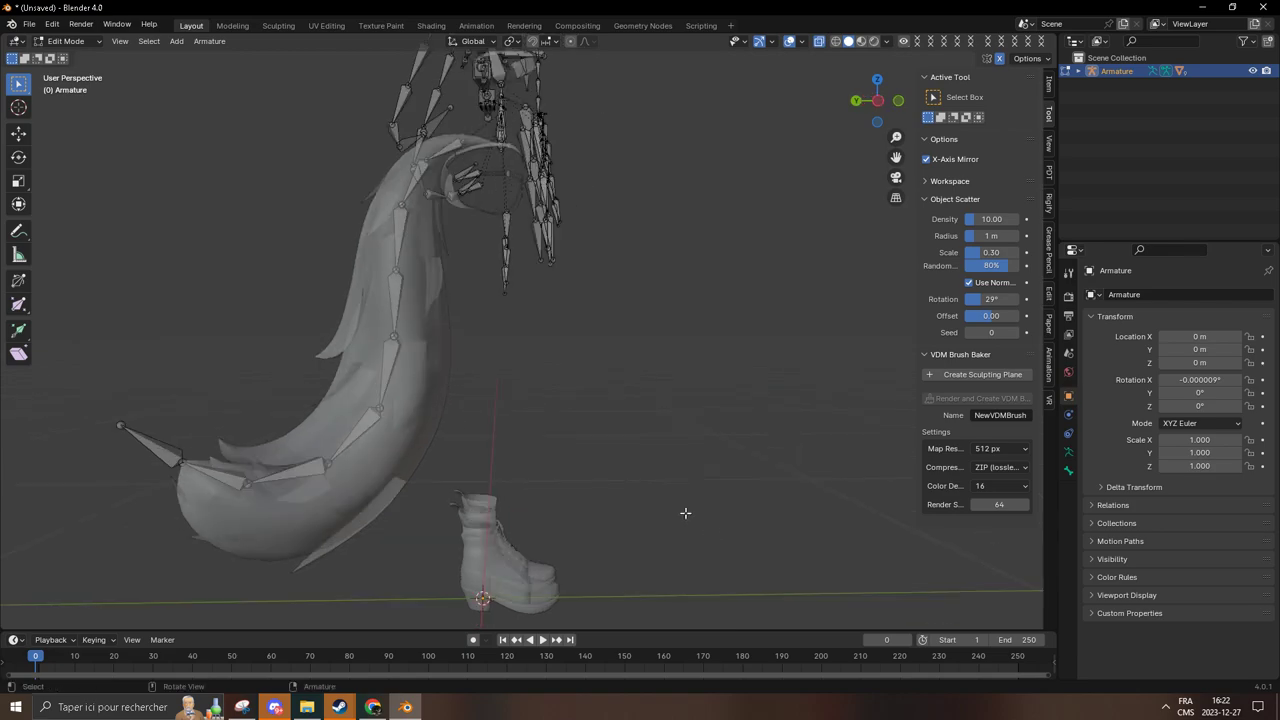
# - Expand the armature's bone hierarchy in the outliner down to the children of Hips, leaving the Manuka_tail branch collapsed
pyautogui.moveTo(674, 470); pyautogui.dragTo(740, 341, button='middle')
pyautogui.click(1070, 72)
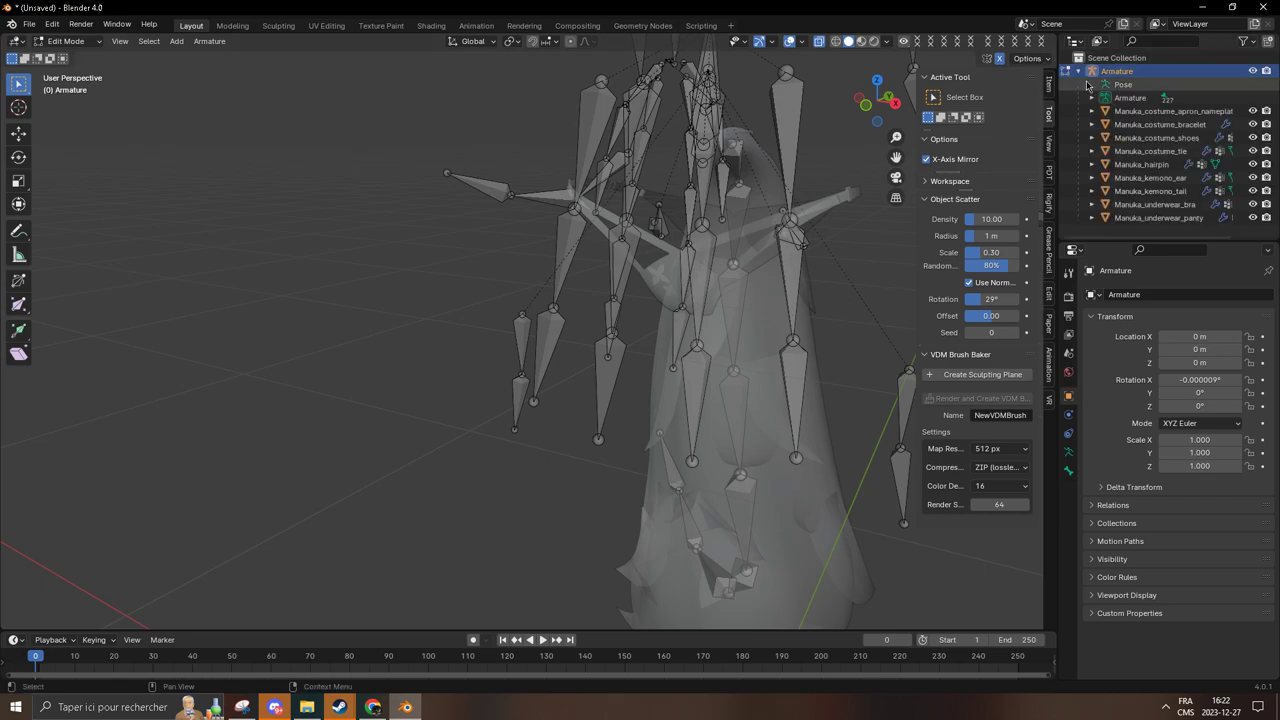
pyautogui.click(1092, 98)
pyautogui.click(1104, 111)
pyautogui.scroll(-3, 1103, 110)
pyautogui.scroll(3, 1103, 110)
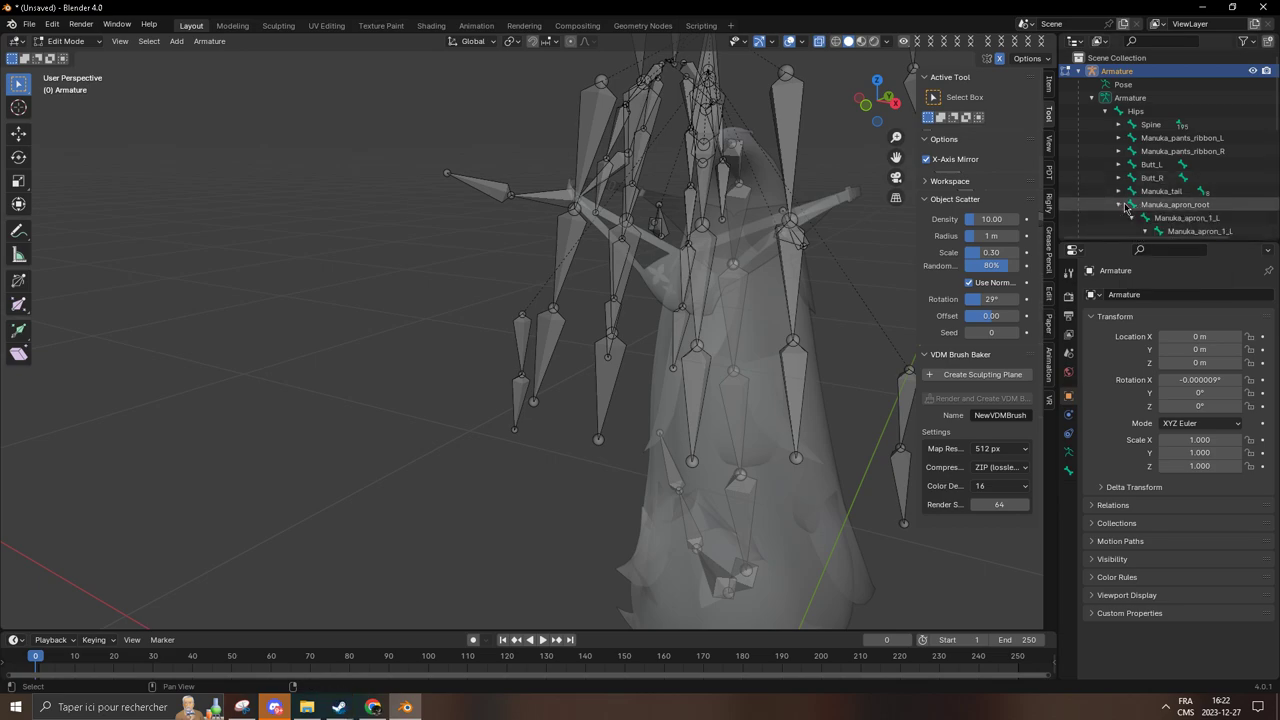
pyautogui.click(1119, 191)
pyautogui.click(1119, 191)
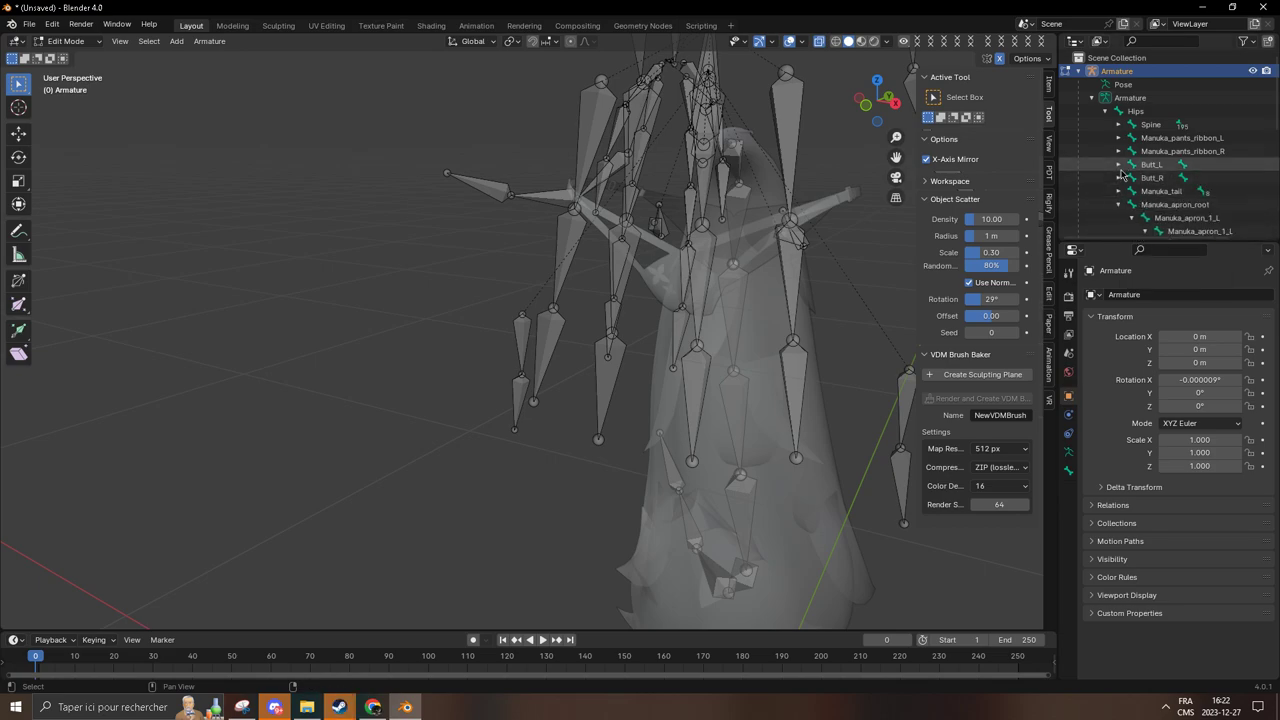
# - Delete the Manuka_apron_root bone together with all of its left and right apron child bones
pyautogui.scroll(-3, 1126, 196)
pyautogui.click(1187, 70)
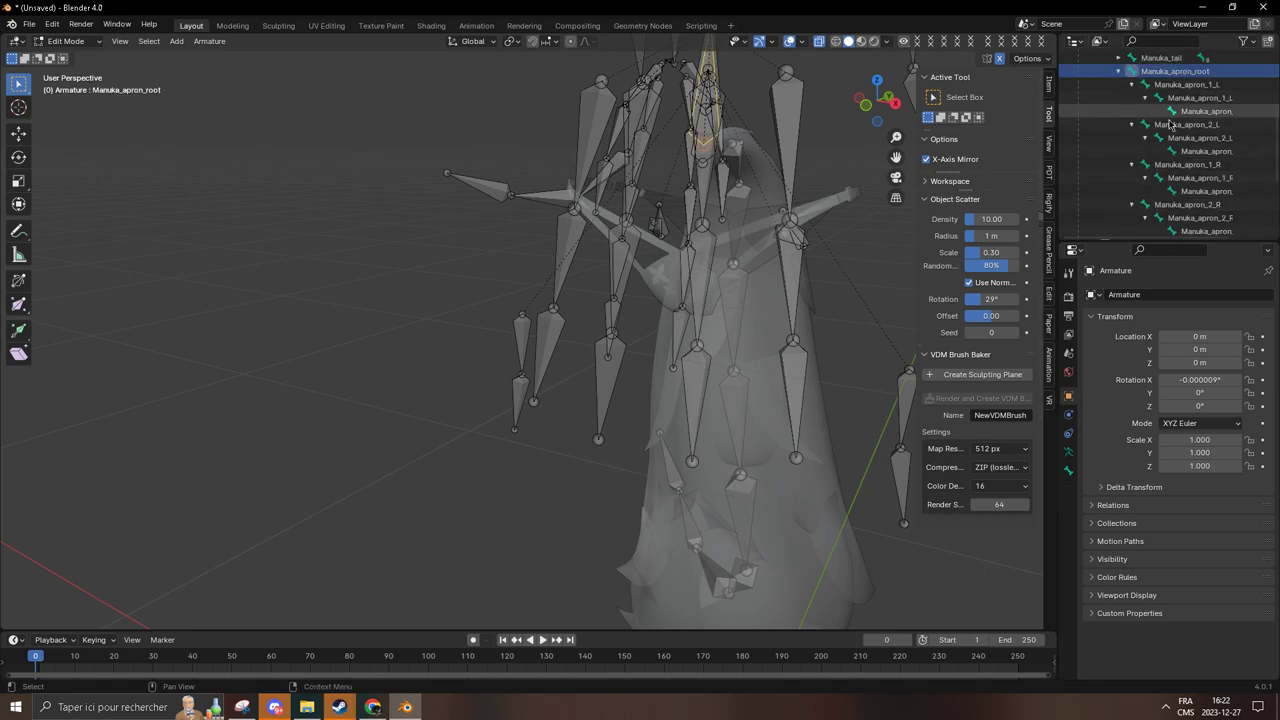
pyautogui.scroll(-3, 1178, 170)
pyautogui.scroll(5, 1180, 186)
pyautogui.scroll(-1, 1209, 232)
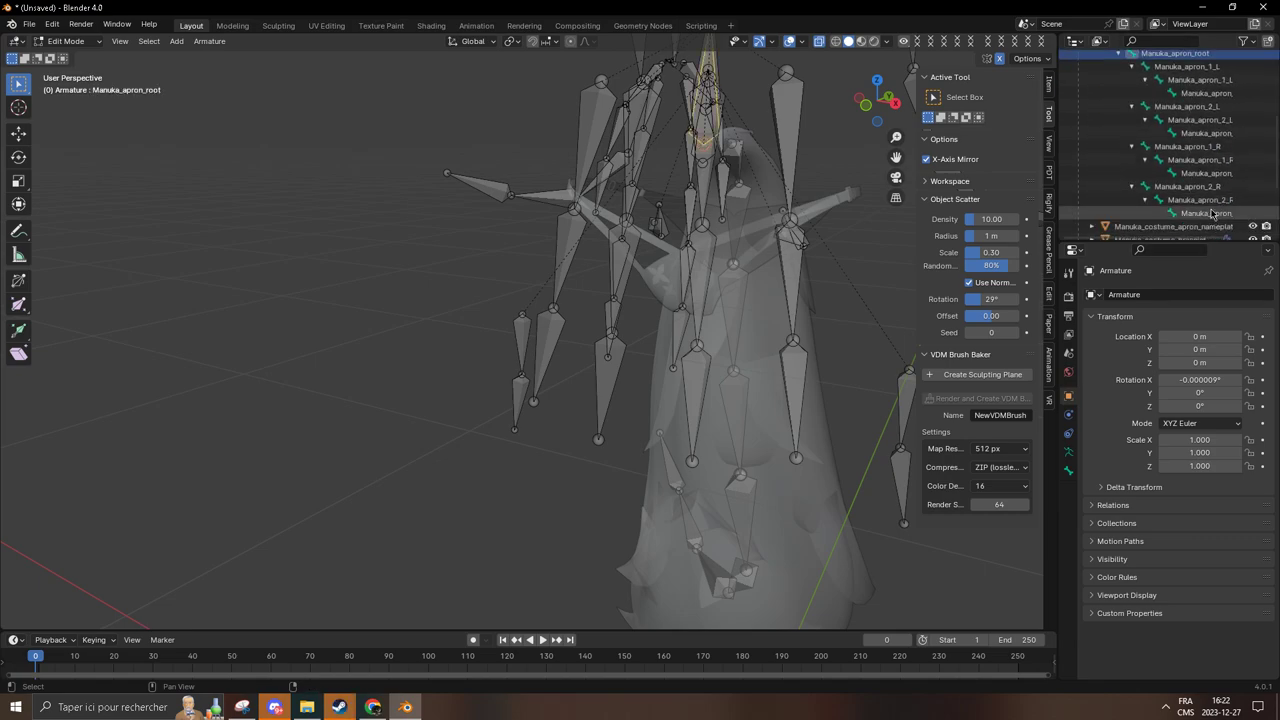
pyautogui.keyDown('shift'); pyautogui.click(1209, 213); pyautogui.keyUp('shift')
pyautogui.press('x')
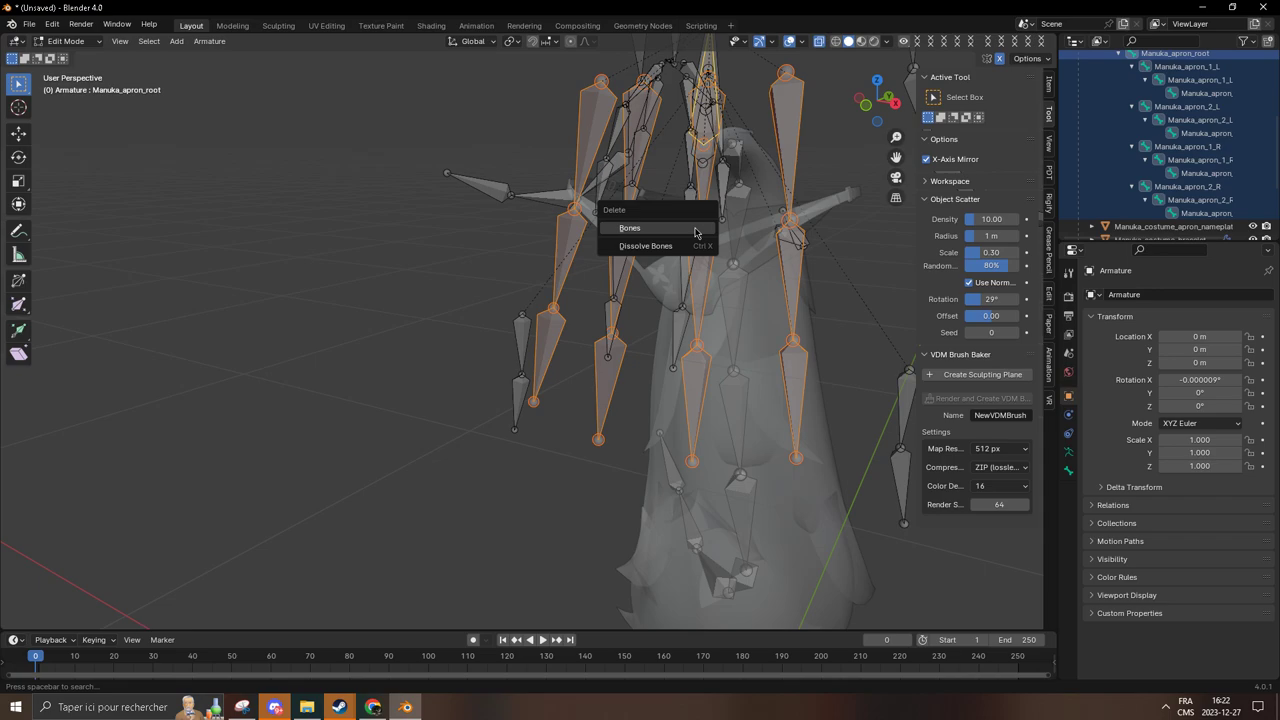
pyautogui.click(696, 233)
# - Delete the Butt_L and Butt_R bones along with their end bones
pyautogui.scroll(5, 1090, 200)
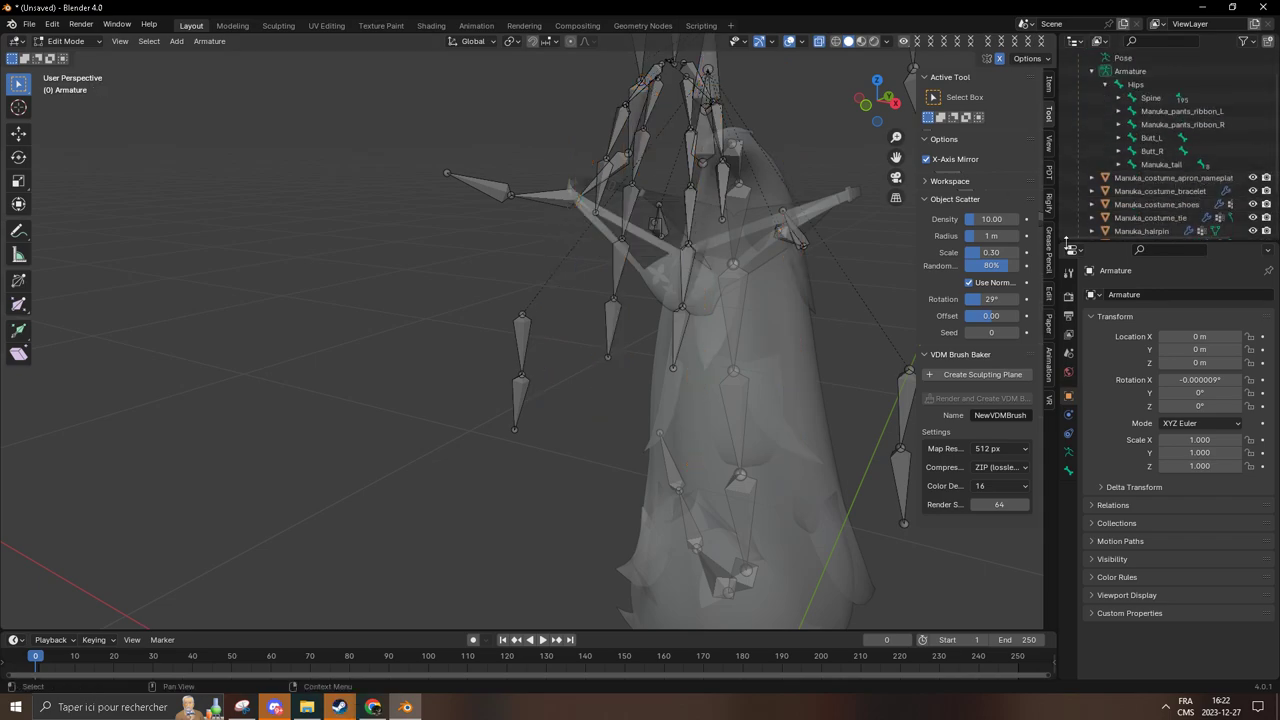
pyautogui.click(1120, 151)
pyautogui.click(1118, 137)
pyautogui.click(1141, 138)
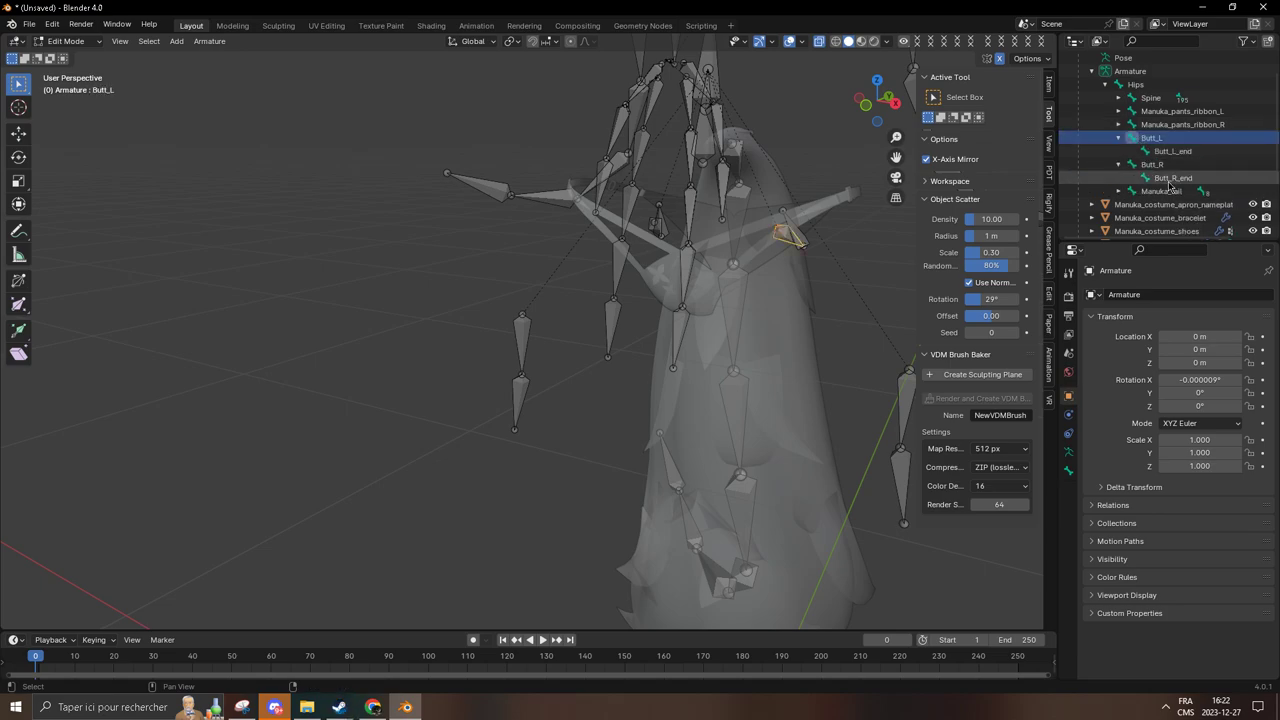
pyautogui.press('x')
pyautogui.click(800, 182)
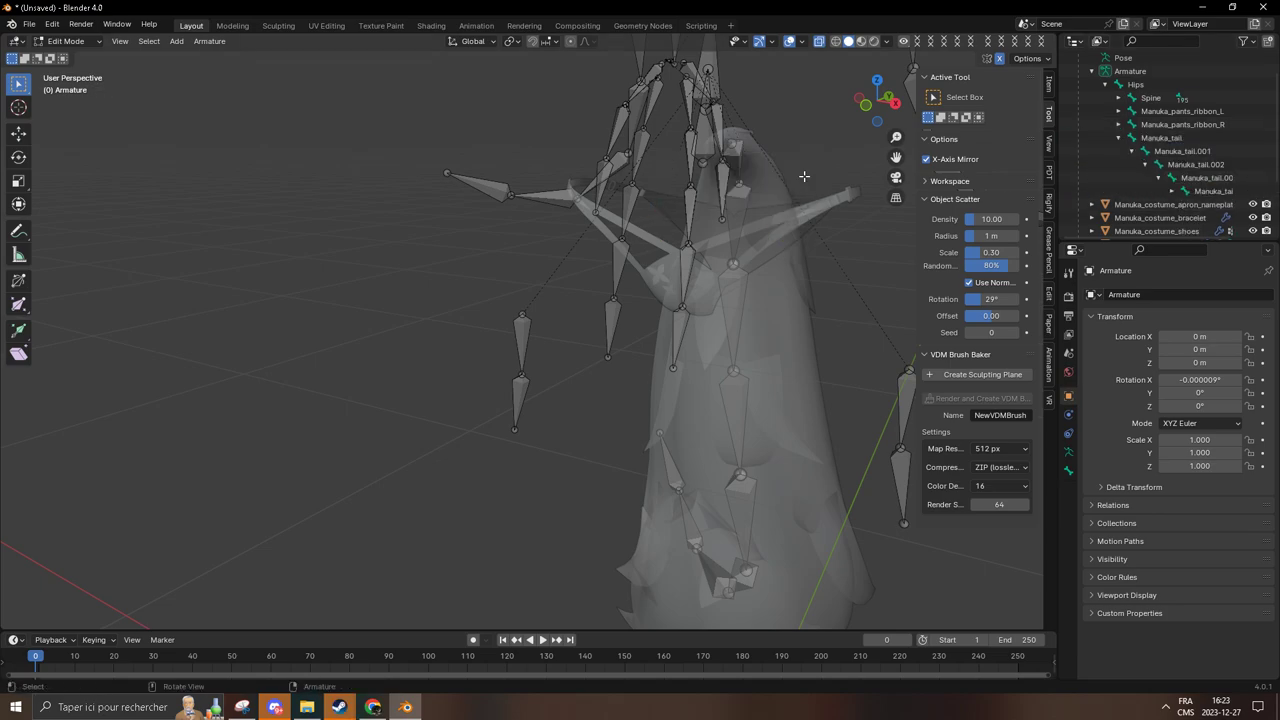
# - Collapse the Manuka_tail branch and delete both Manuka_pants_ribbon bones with their children
pyautogui.click(1118, 137)
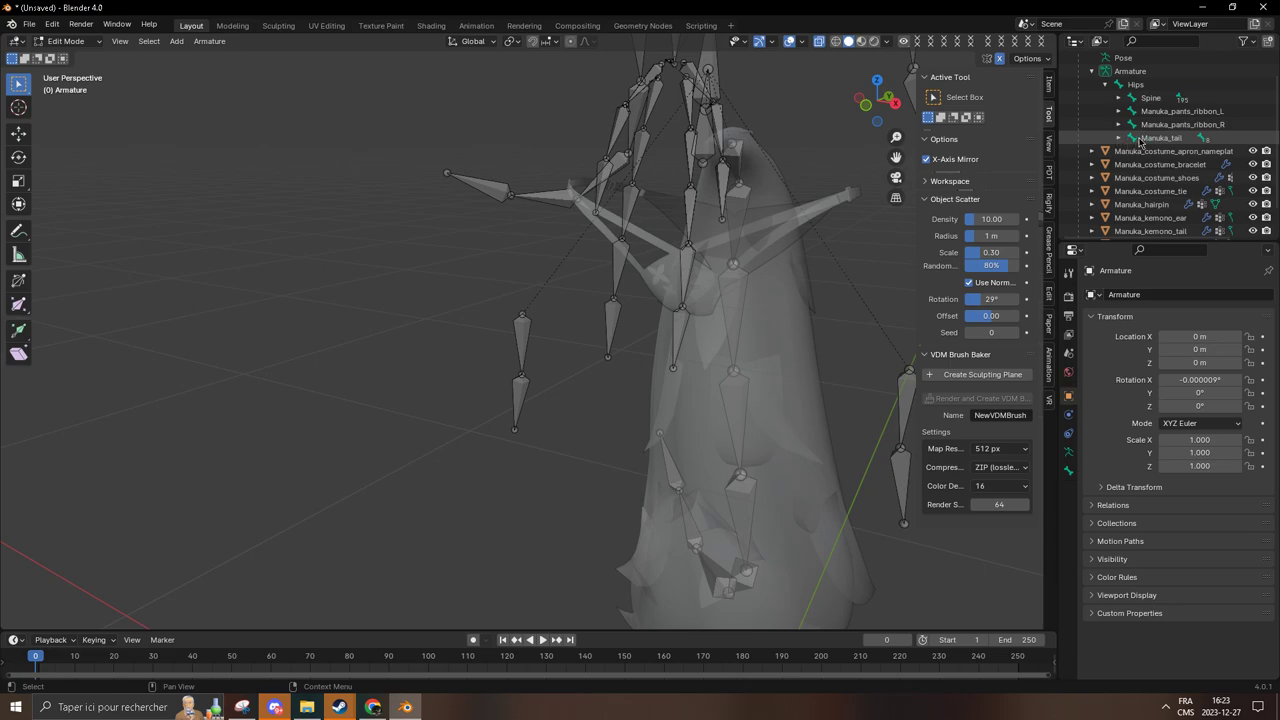
pyautogui.click(1118, 124)
pyautogui.click(1118, 111)
pyautogui.click(1180, 111)
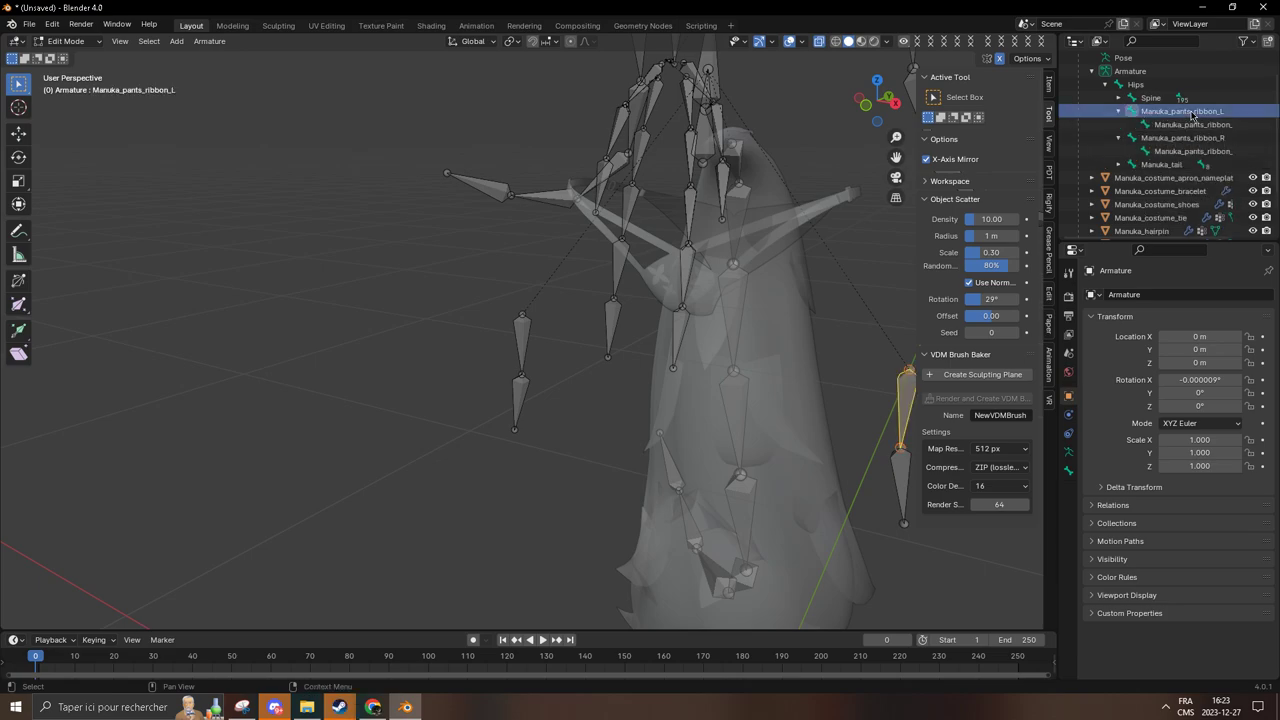
pyautogui.keyDown('shift'); pyautogui.click(1212, 151); pyautogui.keyUp('shift')
pyautogui.press('x')
pyautogui.click(741, 219)
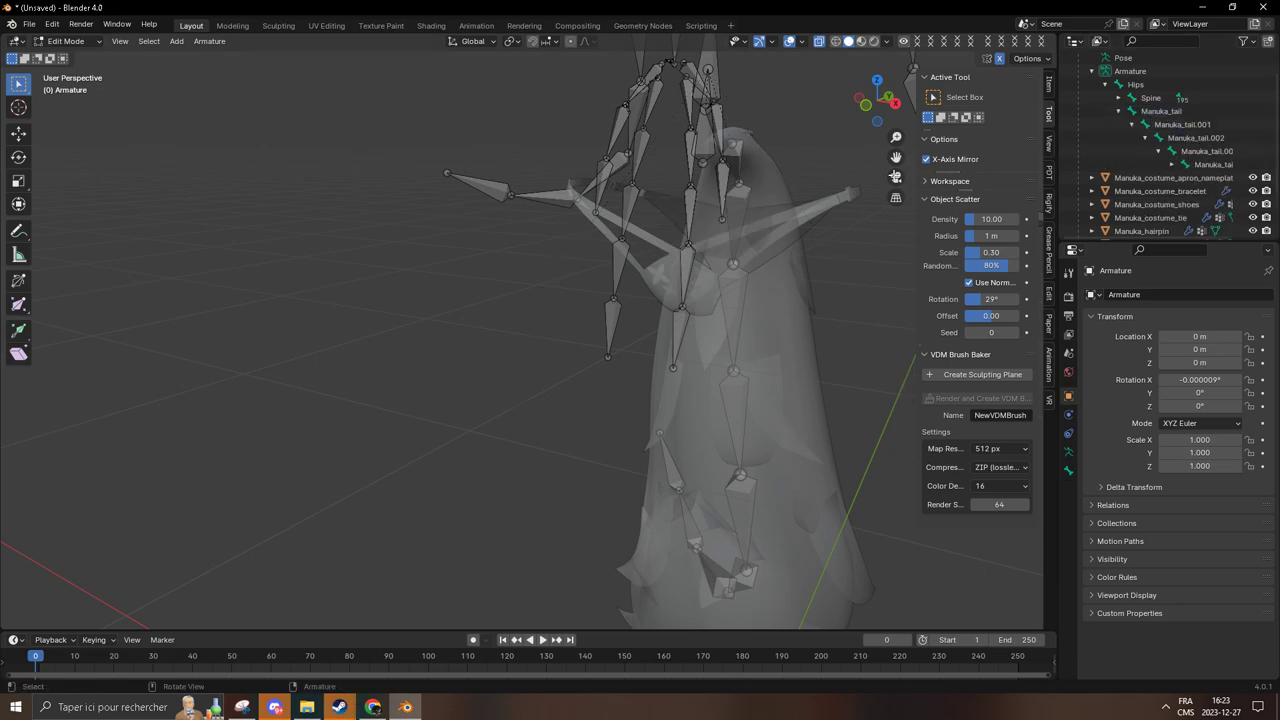
# - Delete the Manuka_apron_ribbon_root bone under Spine with its entire chain of ribbon bones
pyautogui.click(1119, 111)
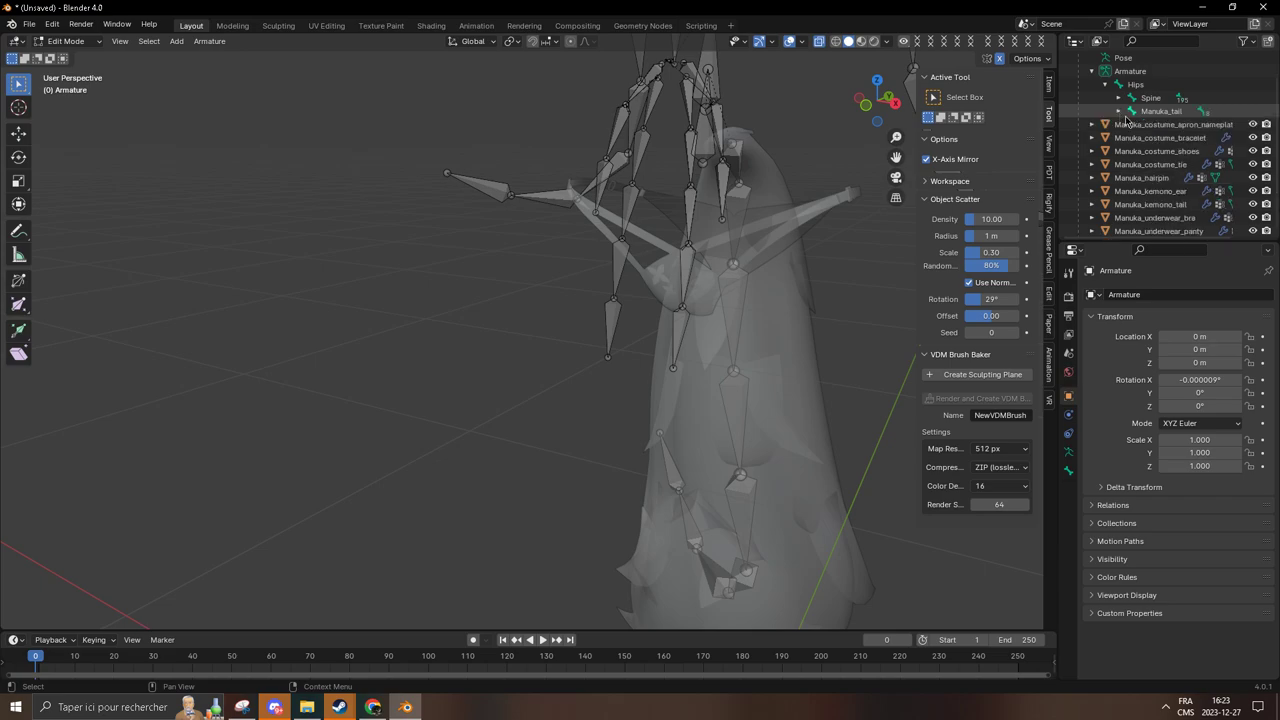
pyautogui.scroll(1, 1127, 120)
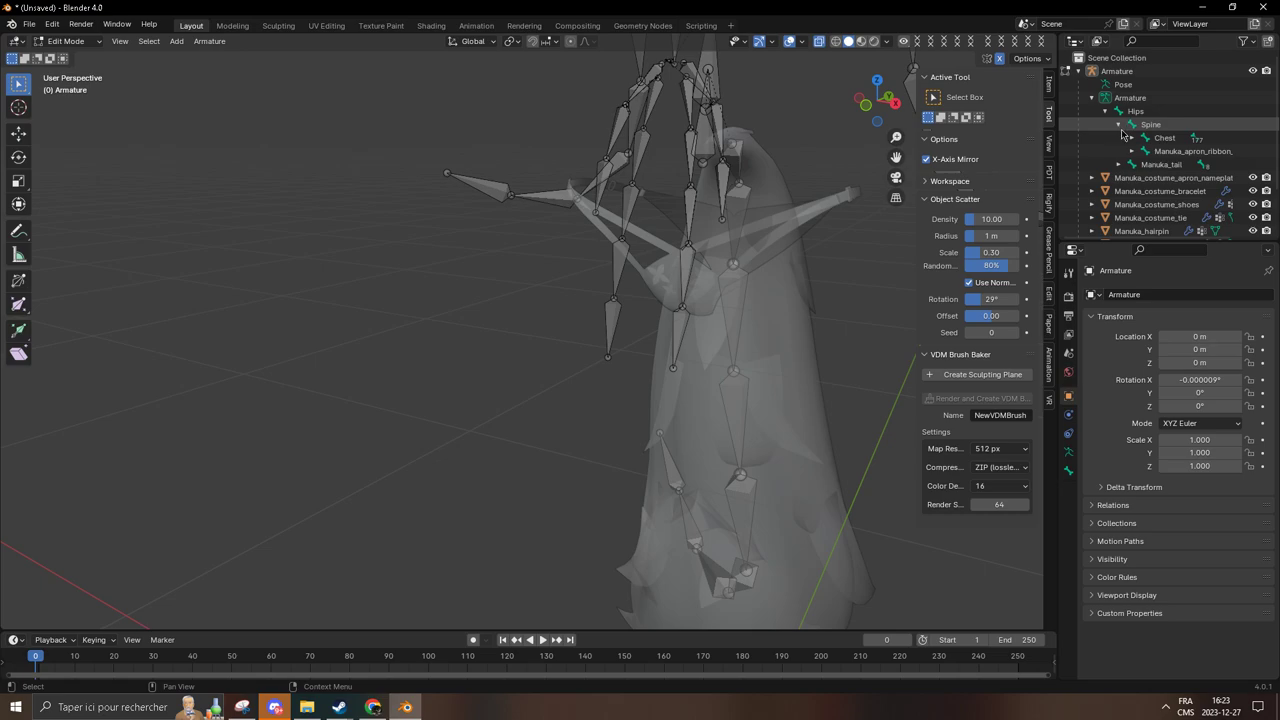
pyautogui.keyDown('shift'); pyautogui.click(1132, 151); pyautogui.keyUp('shift')
pyautogui.click(1174, 152)
pyautogui.scroll(-5, 1183, 160)
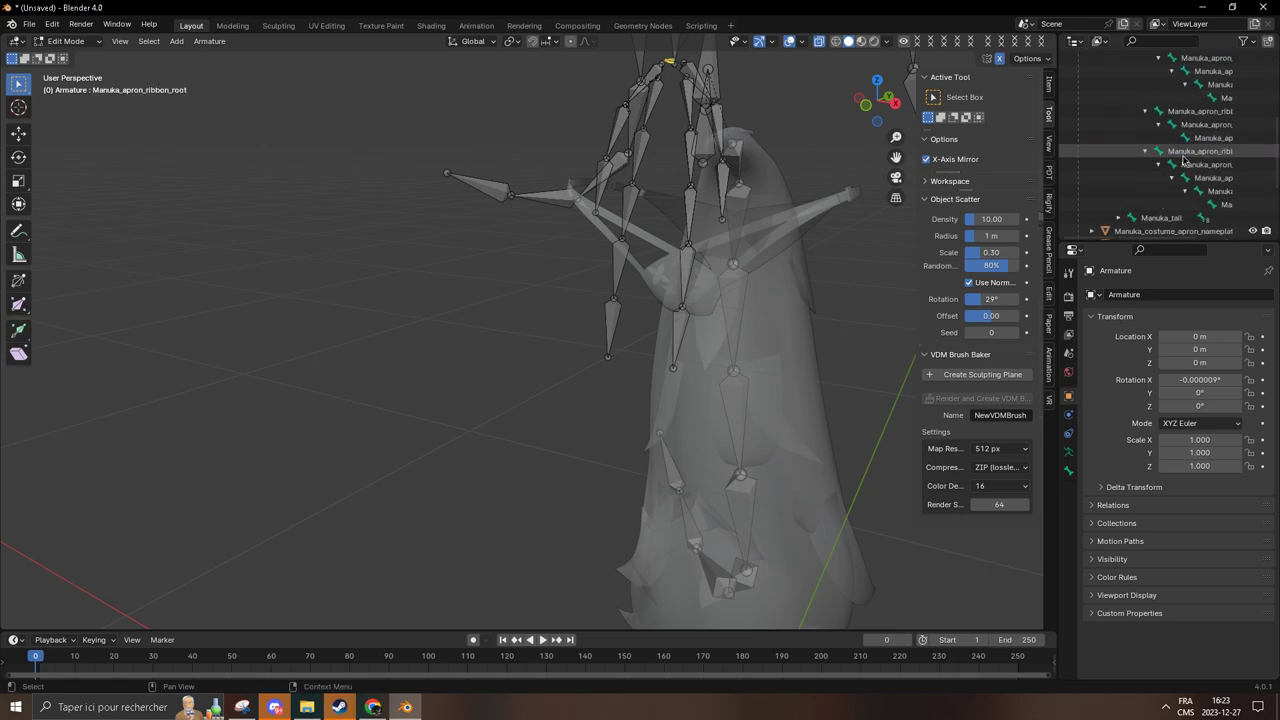
pyautogui.scroll(-2, 1183, 160)
pyautogui.keyDown('shift'); pyautogui.click(1200, 124); pyautogui.keyUp('shift')
pyautogui.press('x')
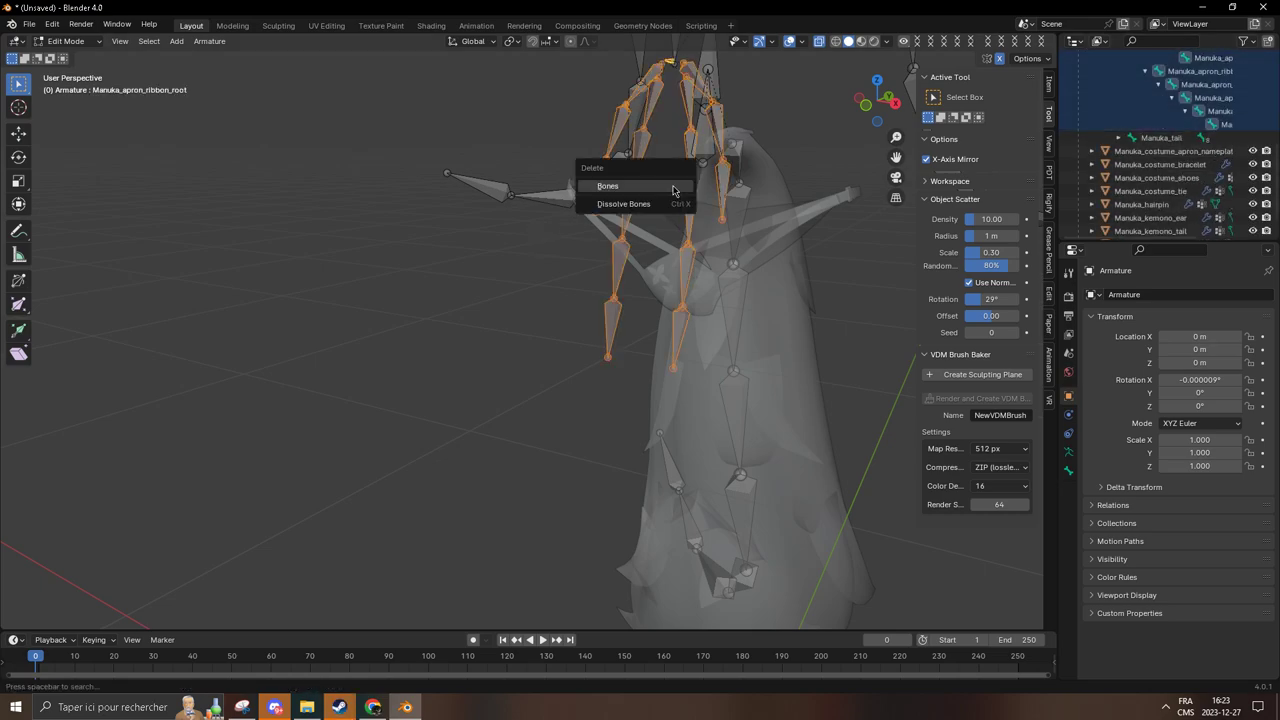
pyautogui.click(607, 186)
# - Collapse the tail branch and expand the Chest bone's tie, breast and shoulder branches in the outliner
pyautogui.scroll(5, 1118, 133)
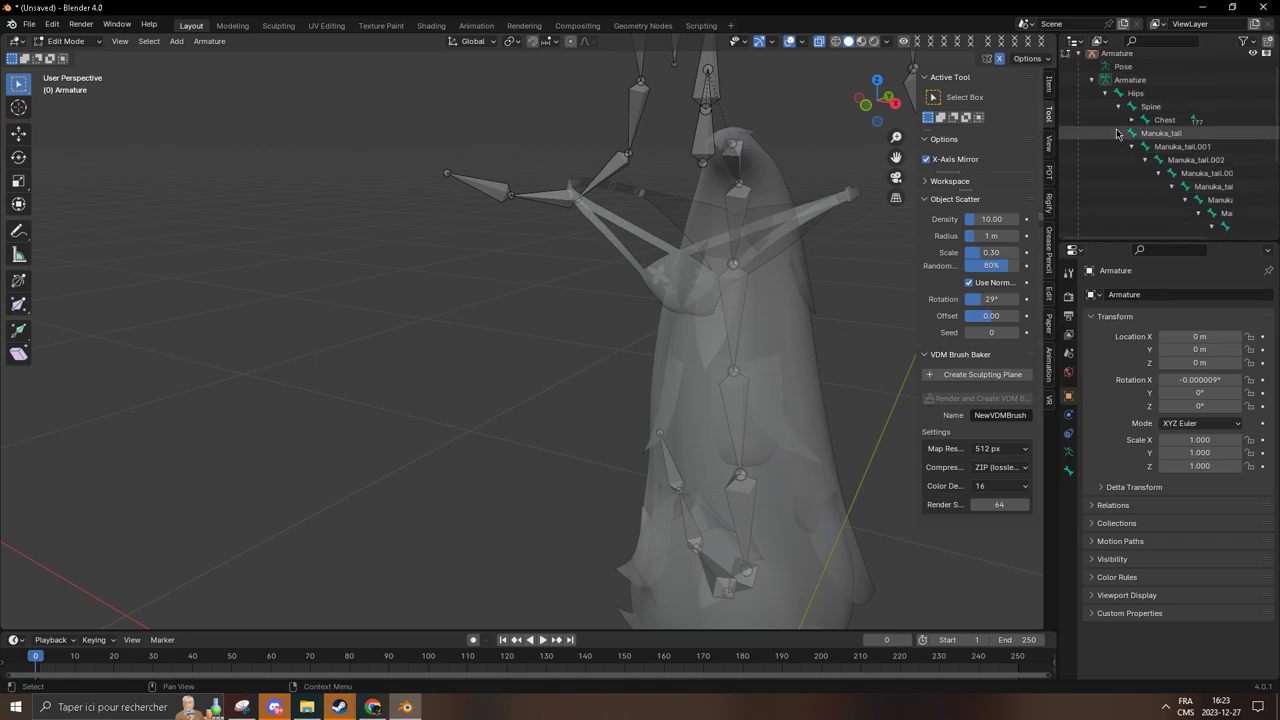
pyautogui.click(1118, 133)
pyautogui.click(1131, 119)
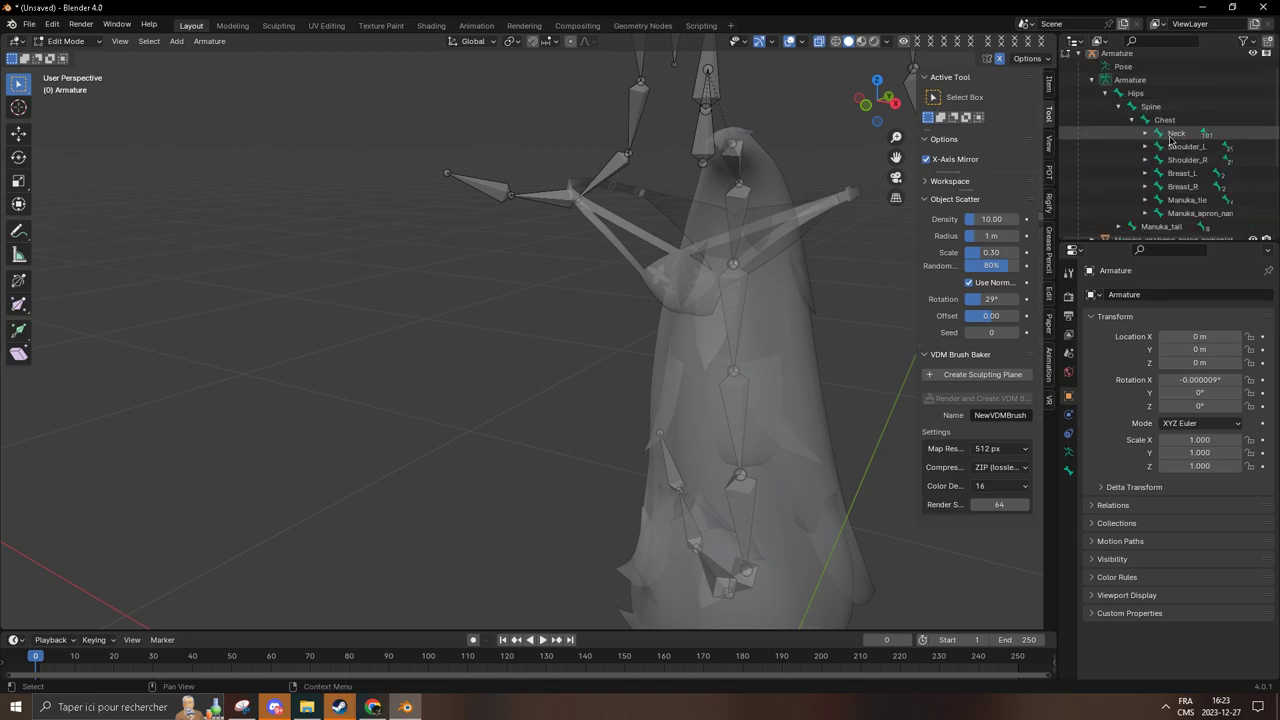
pyautogui.click(1146, 200)
pyautogui.click(1146, 186)
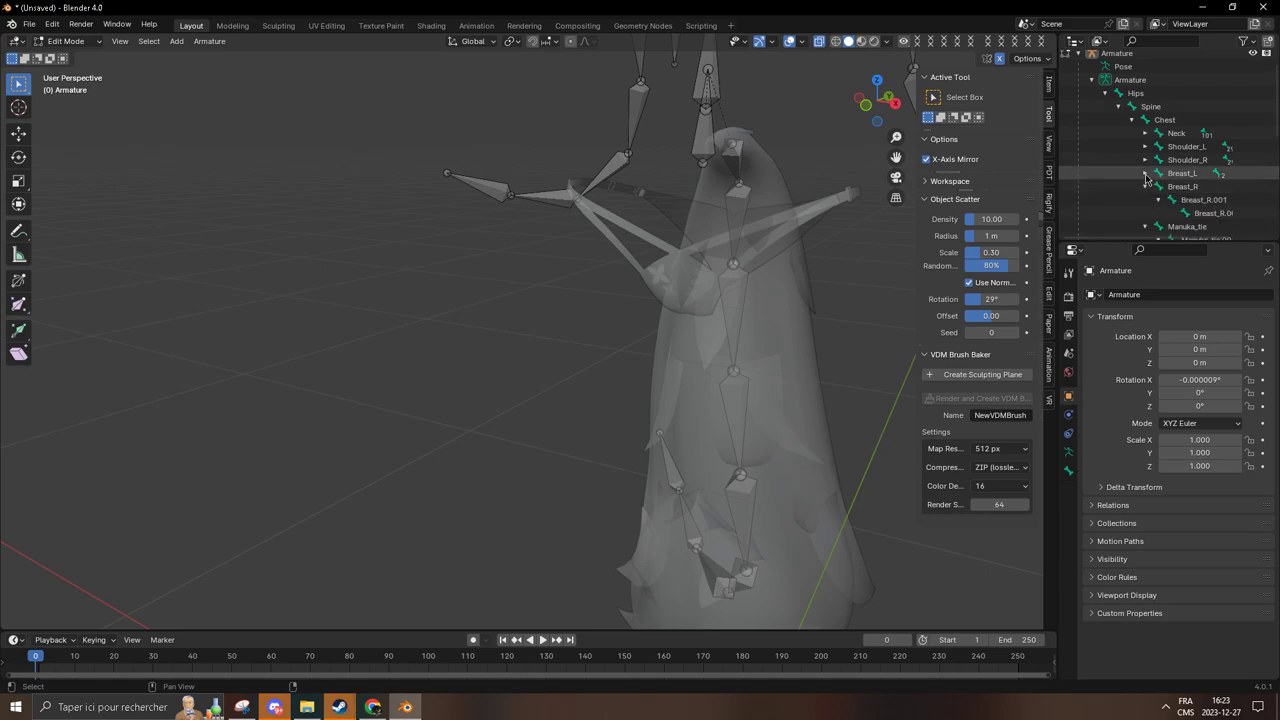
pyautogui.click(1146, 147)
# - Delete all shoulder, arm, breast, tie and apron nameplate bones under Chest, leaving the Neck branch
pyautogui.click(1167, 149)
pyautogui.scroll(-7, 1170, 152)
pyautogui.scroll(-2, 1186, 226)
pyautogui.scroll(-5, 1190, 215)
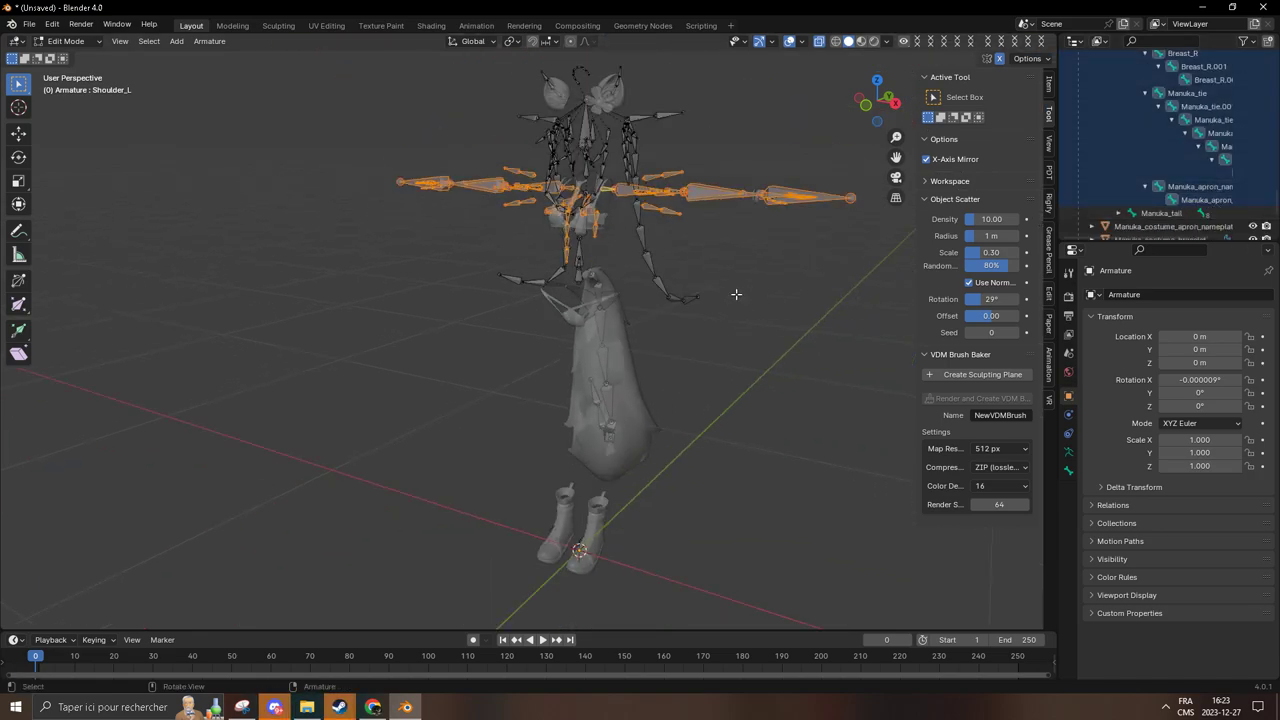
pyautogui.press('x')
pyautogui.click(735, 294)
# - Collapse the tail branch and expand Neck and Head to show the cheek and Tang bones, leaving the hair root collapsed
pyautogui.scroll(5, 735, 298)
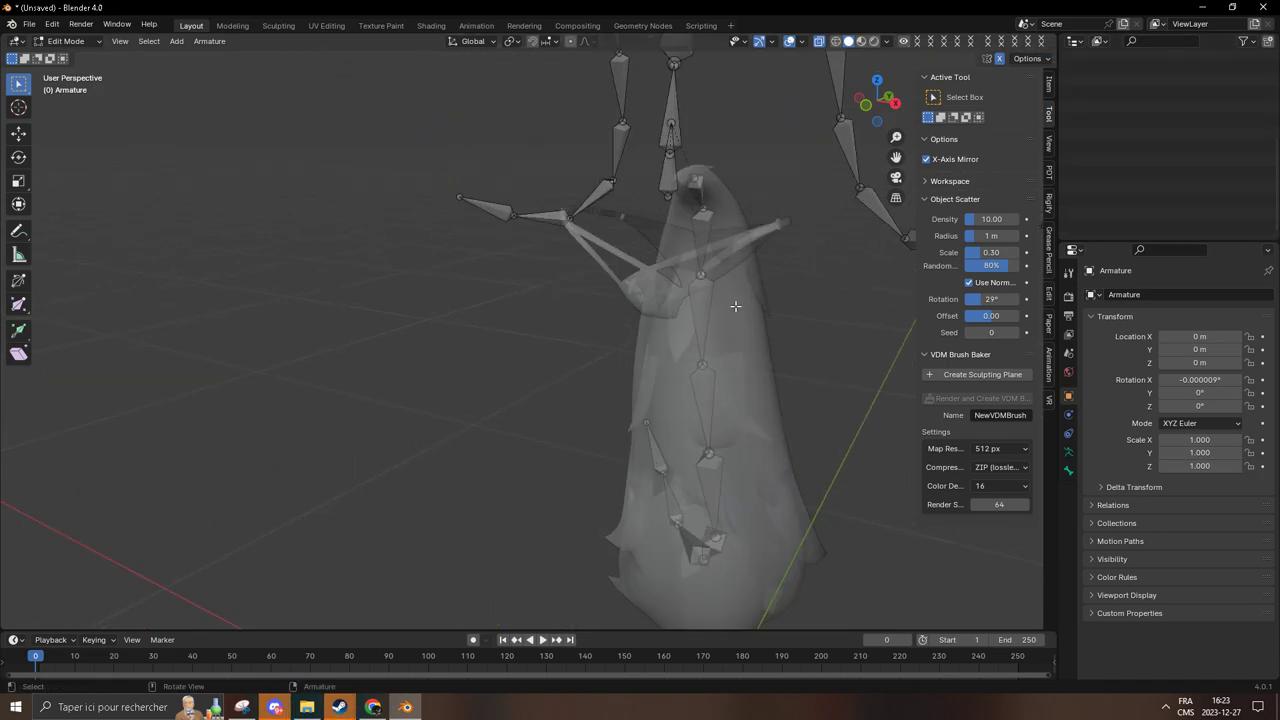
pyautogui.moveTo(736, 305); pyautogui.dragTo(688, 270, button='middle')
pyautogui.scroll(8, 1135, 190)
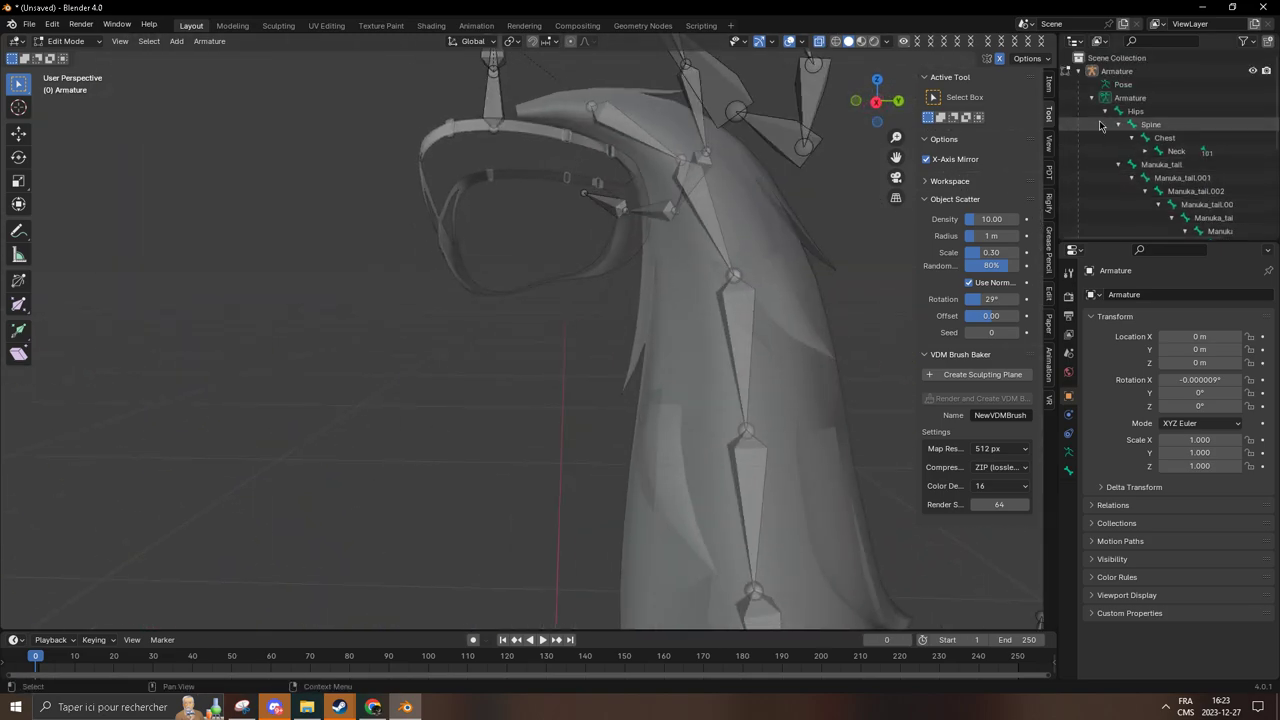
pyautogui.click(1119, 165)
pyautogui.click(1146, 151)
pyautogui.click(1159, 164)
pyautogui.scroll(-4, 1163, 161)
pyautogui.scroll(2, 1167, 150)
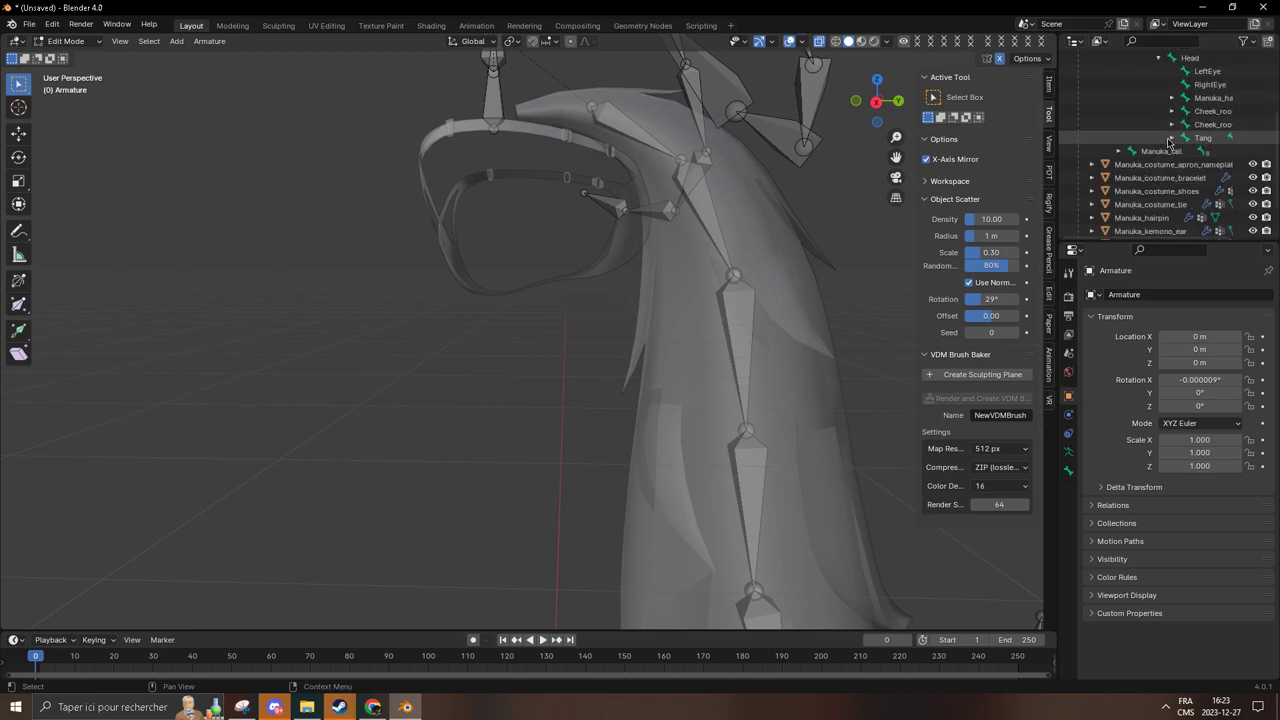
pyautogui.click(1172, 137)
pyautogui.click(1172, 124)
pyautogui.click(1172, 111)
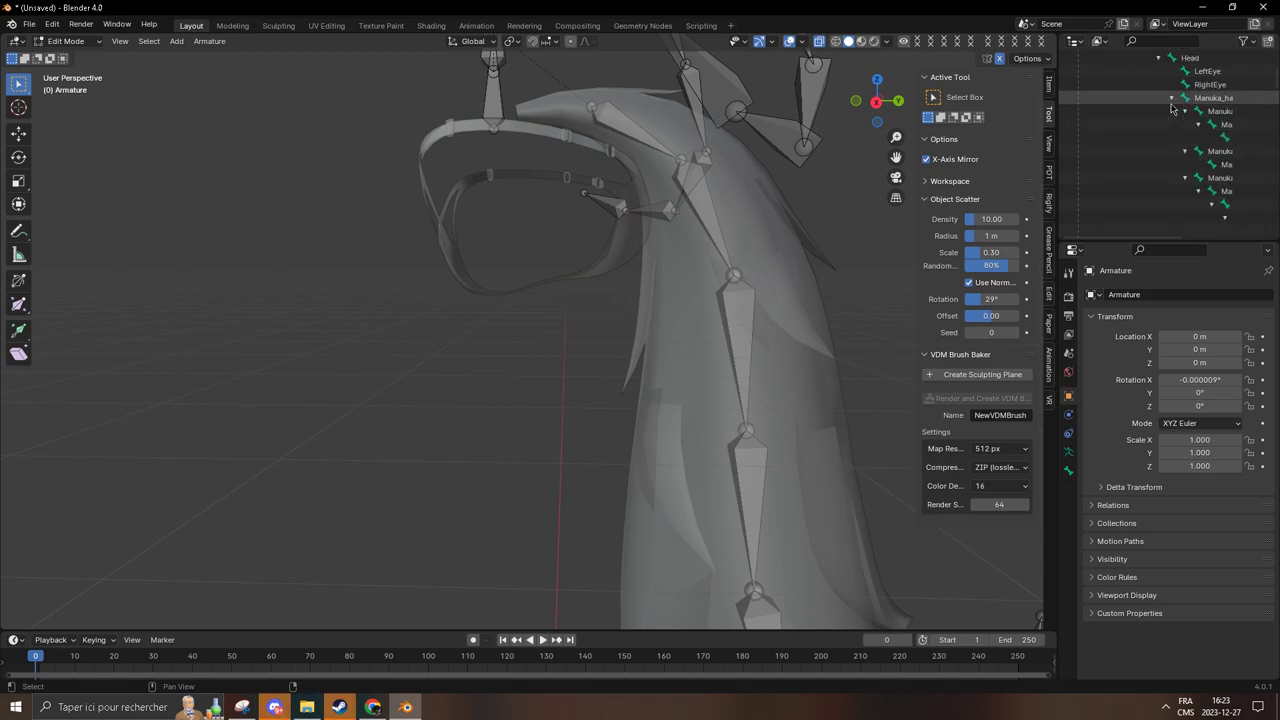
pyautogui.click(1172, 99)
# - Widen the outliner and delete the bones from Cheek_root_L through Tang.001 under Head
pyautogui.moveTo(1058, 118); pyautogui.dragTo(748, 118)
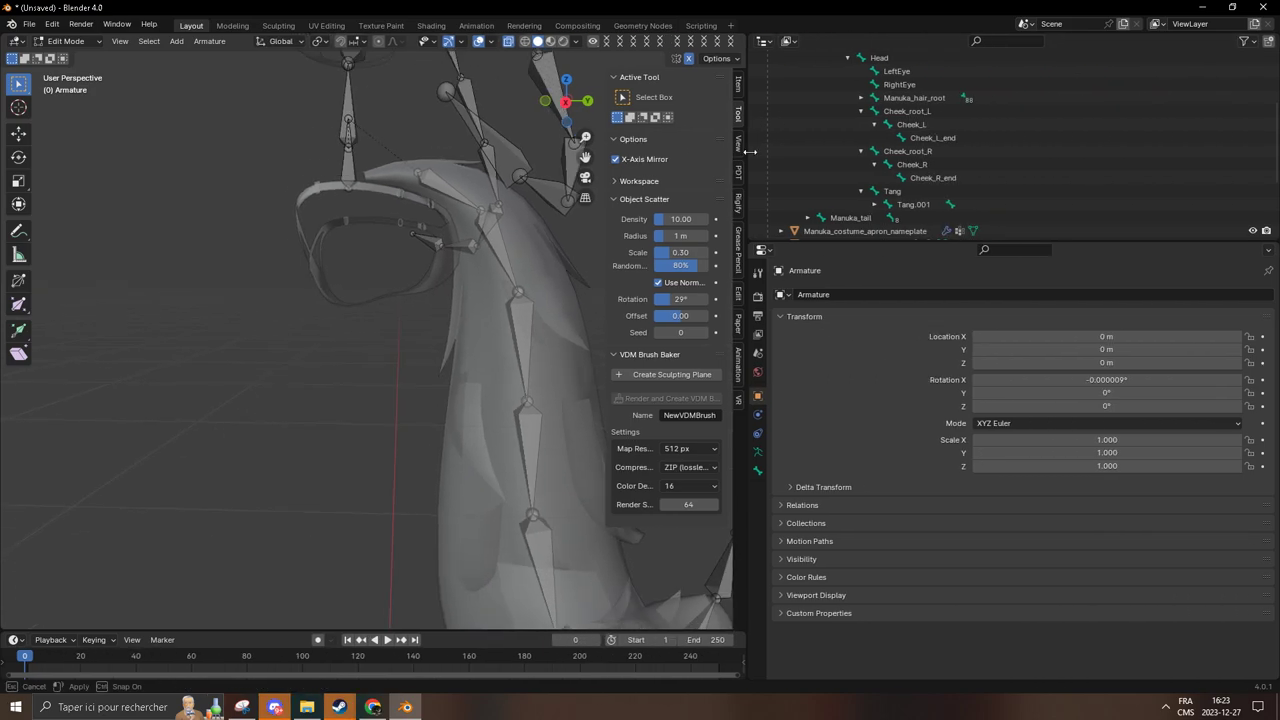
pyautogui.click(1201, 110)
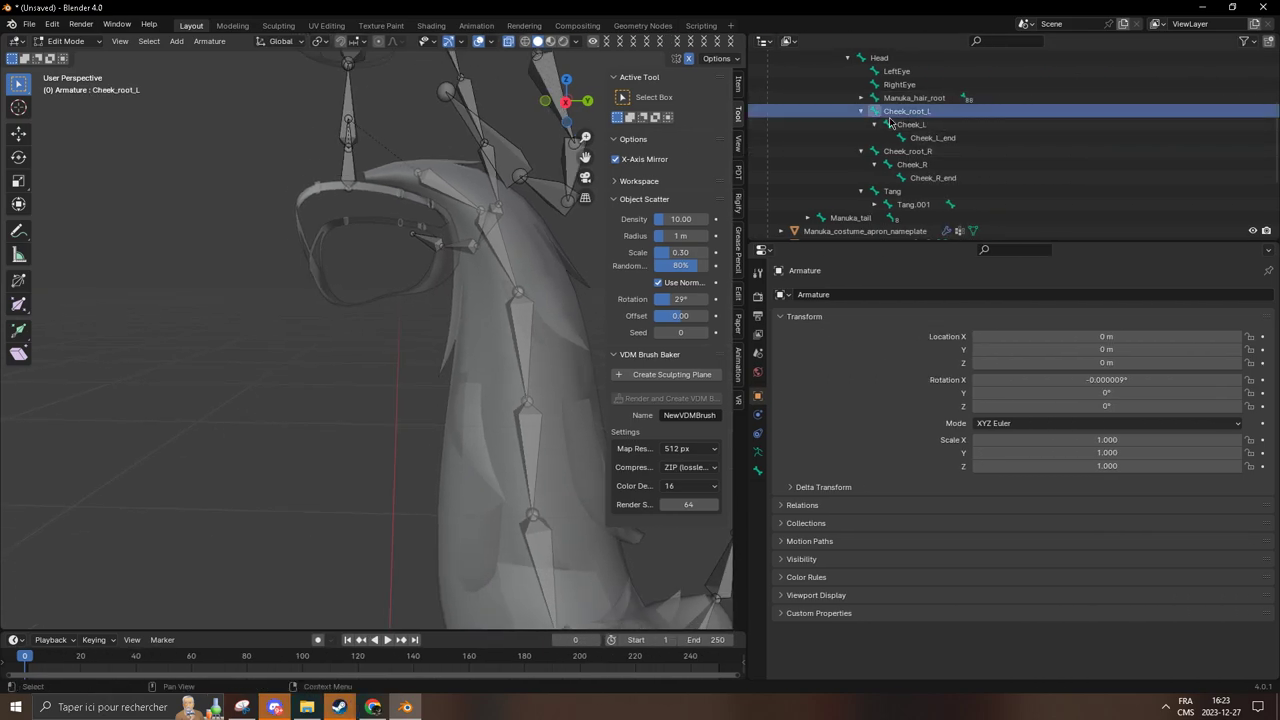
pyautogui.scroll(-3, 925, 175)
pyautogui.scroll(2, 925, 175)
pyautogui.keyDown('shift'); pyautogui.click(928, 180); pyautogui.keyUp('shift')
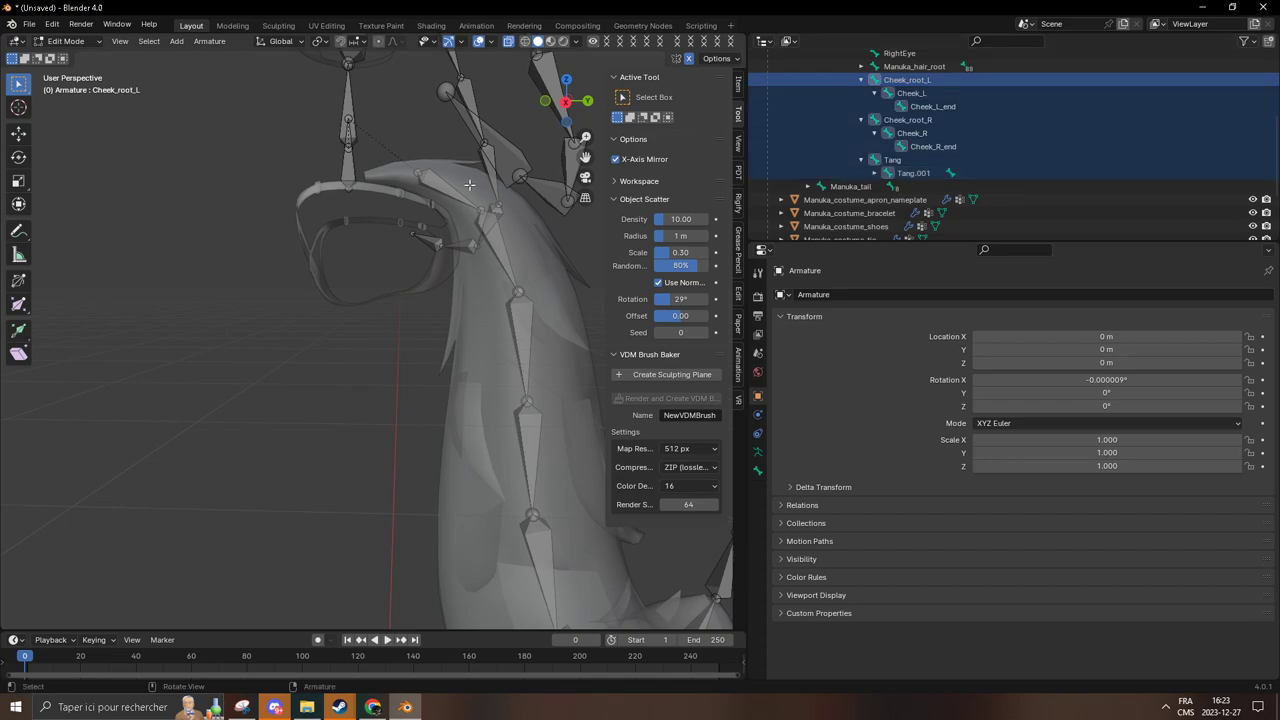
pyautogui.scroll(-5, 475, 183)
pyautogui.press('x')
pyautogui.click(480, 185)
# - Try to delete the leftover Tang.001_end bone under Head
pyautogui.scroll(4, 900, 150)
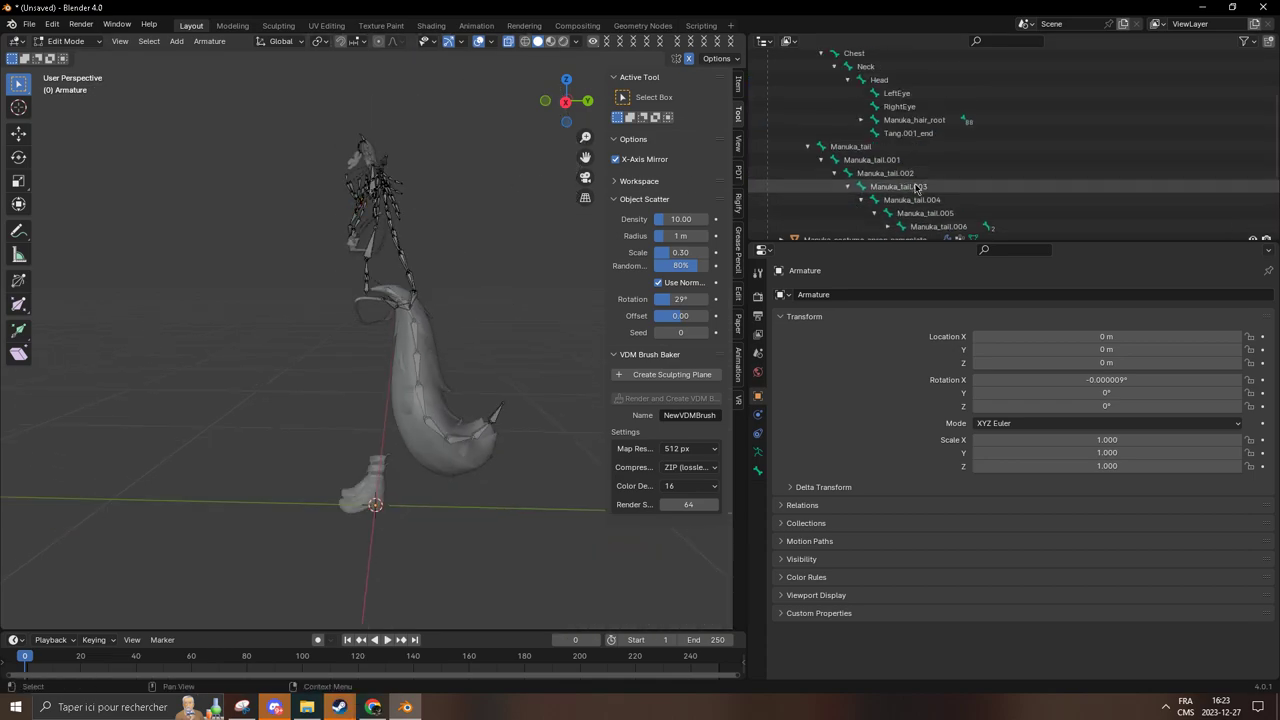
pyautogui.click(840, 160)
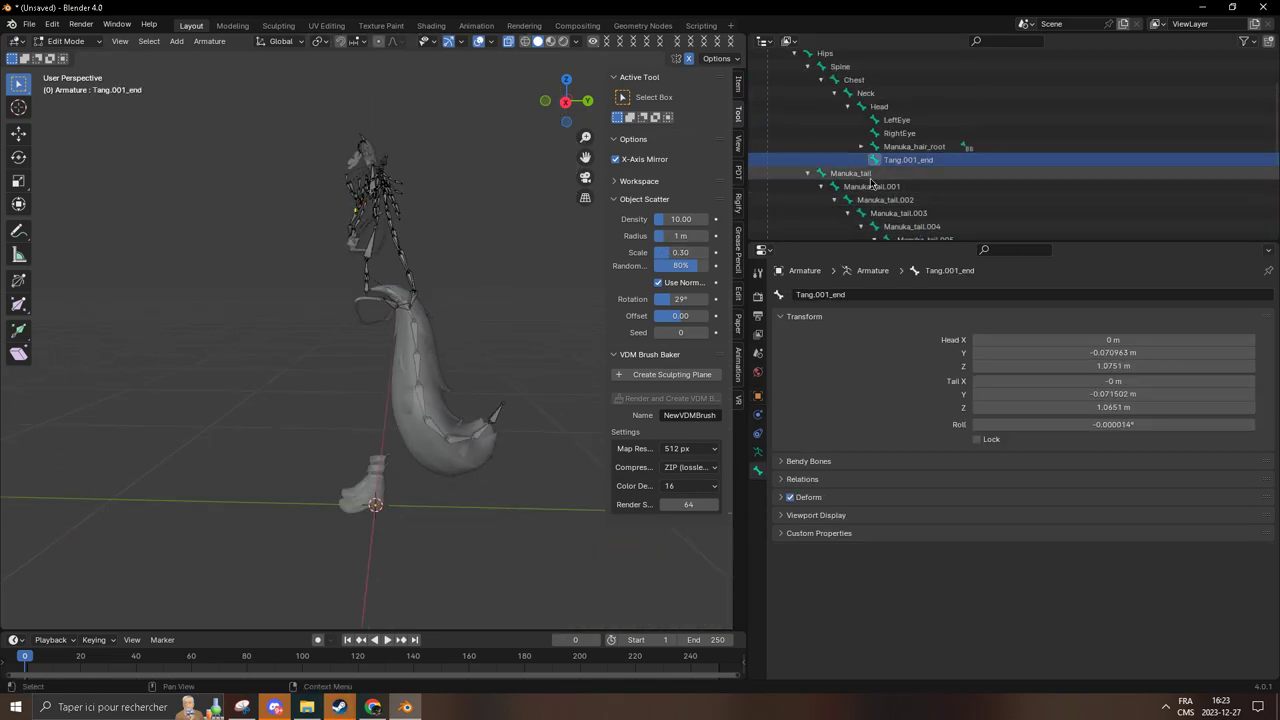
pyautogui.press('x')
pyautogui.click(380, 218)
# - Expand the Manuka_hair_root branch and undo the last bone deletion
pyautogui.moveTo(380, 218); pyautogui.dragTo(494, 220, button='middle')
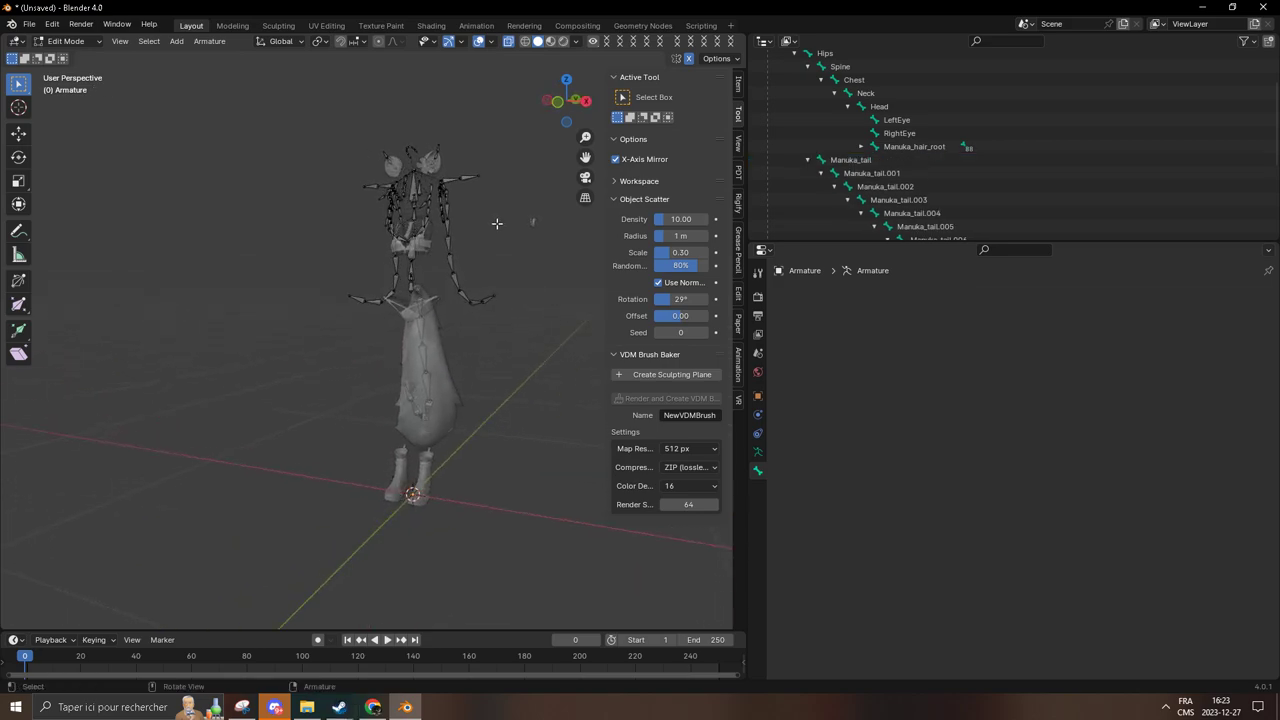
pyautogui.scroll(5, 494, 220)
pyautogui.click(861, 146)
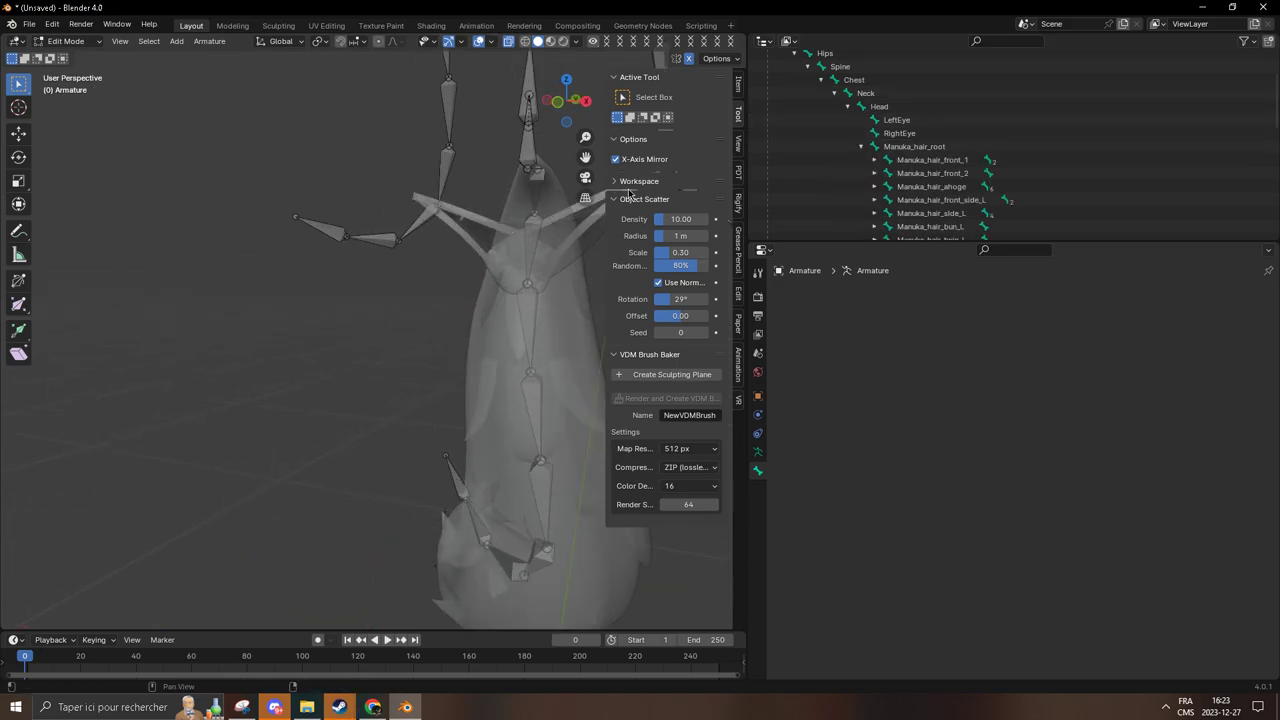
pyautogui.moveTo(560, 165); pyautogui.dragTo(440, 60, button='middle')
pyautogui.hotkey('ctrl', 'z')
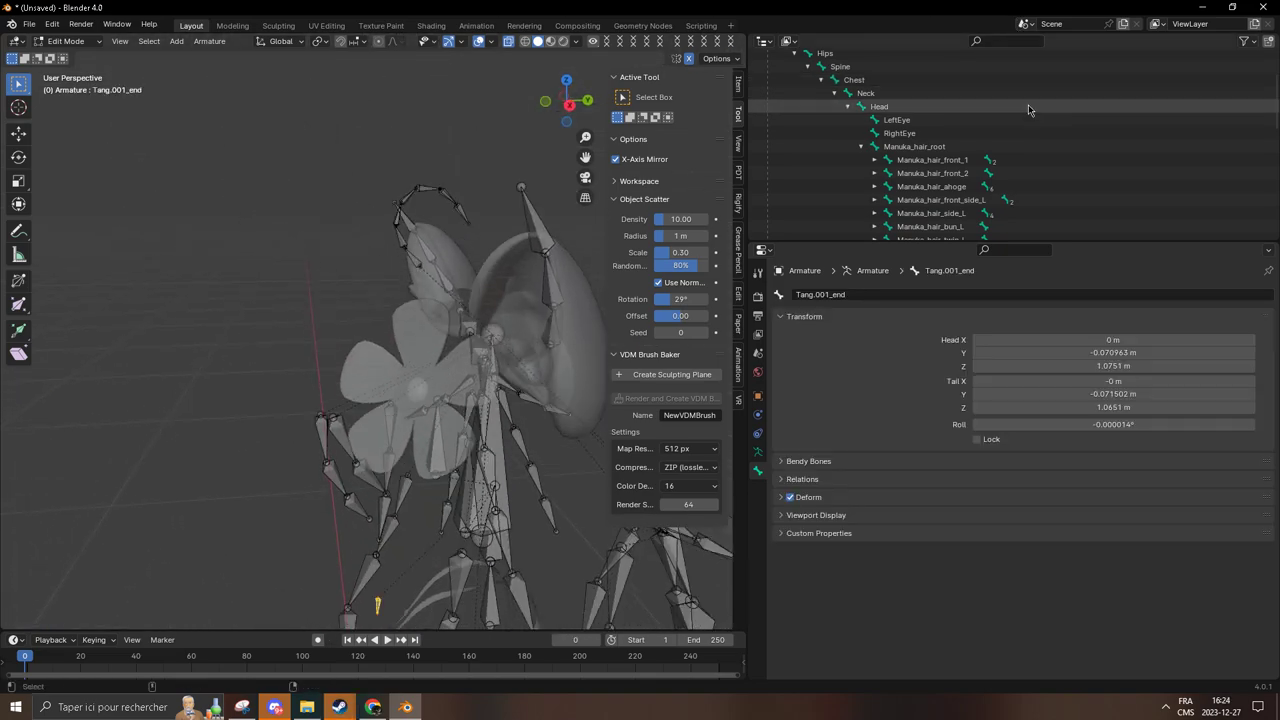
# - Delete the leftover Tang.001_end bone under Head
pyautogui.moveTo(340, 177); pyautogui.dragTo(230, 195, button='middle')
pyautogui.scroll(-5, 935, 112)
pyautogui.scroll(-2, 935, 112)
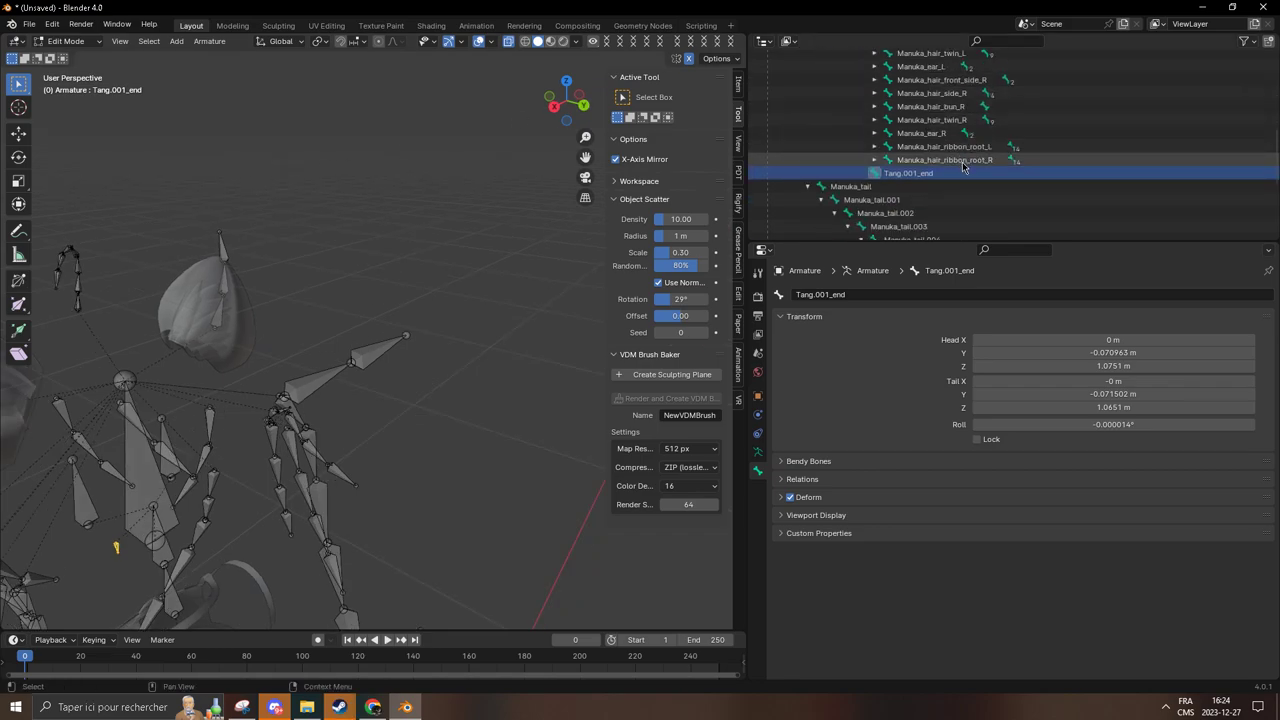
pyautogui.press('x')
pyautogui.click(355, 177)
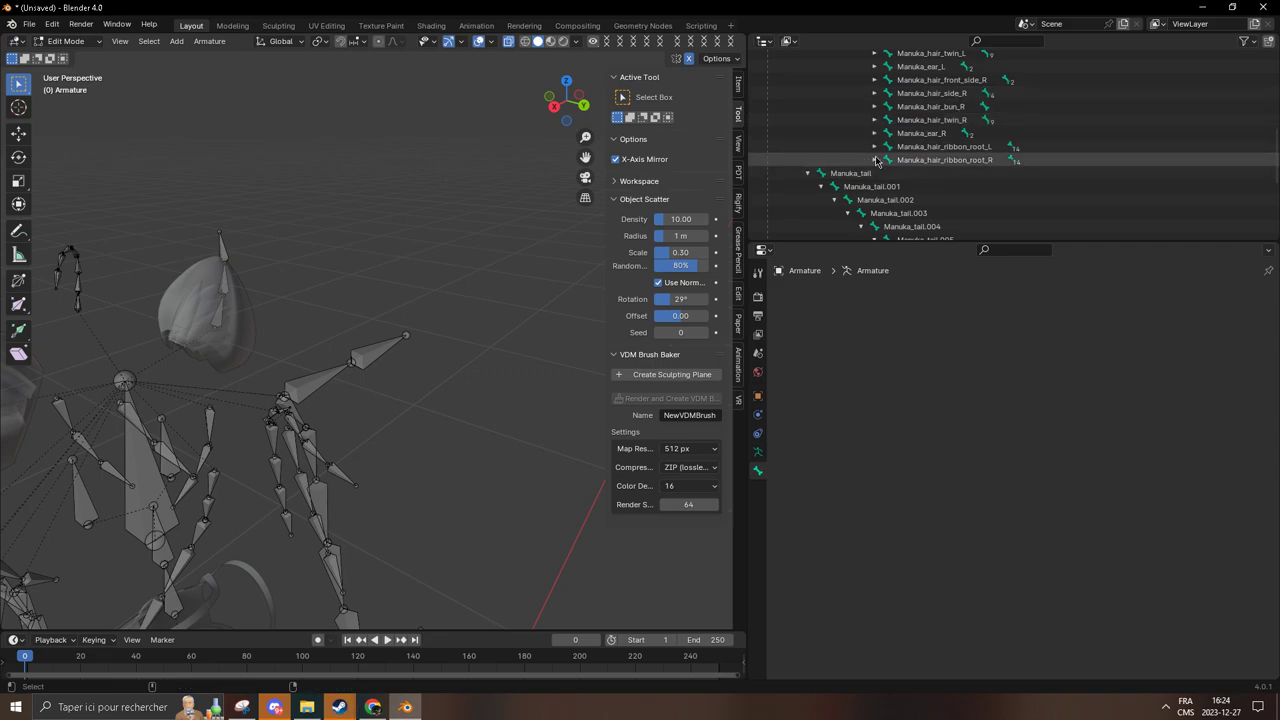
# - Expand both hair ribbon roots and delete every bone from Manuka_hair_ribbon_root_L through Manuka_hair_ribbon_4_R.002_end
pyautogui.click(874, 161)
pyautogui.click(874, 147)
pyautogui.click(934, 149)
pyautogui.scroll(-10, 960, 155)
pyautogui.scroll(-2, 973, 159)
pyautogui.keyDown('shift'); pyautogui.click(1021, 211); pyautogui.keyUp('shift')
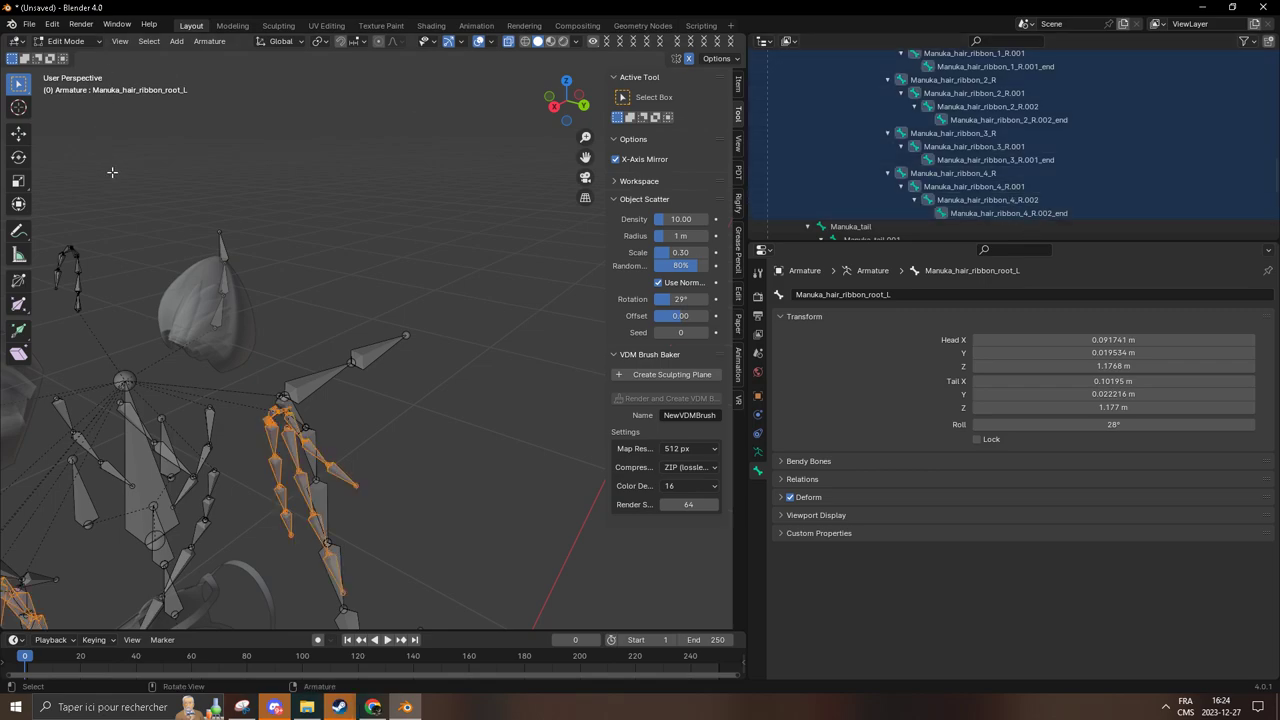
pyautogui.press('x')
pyautogui.click(407, 261)
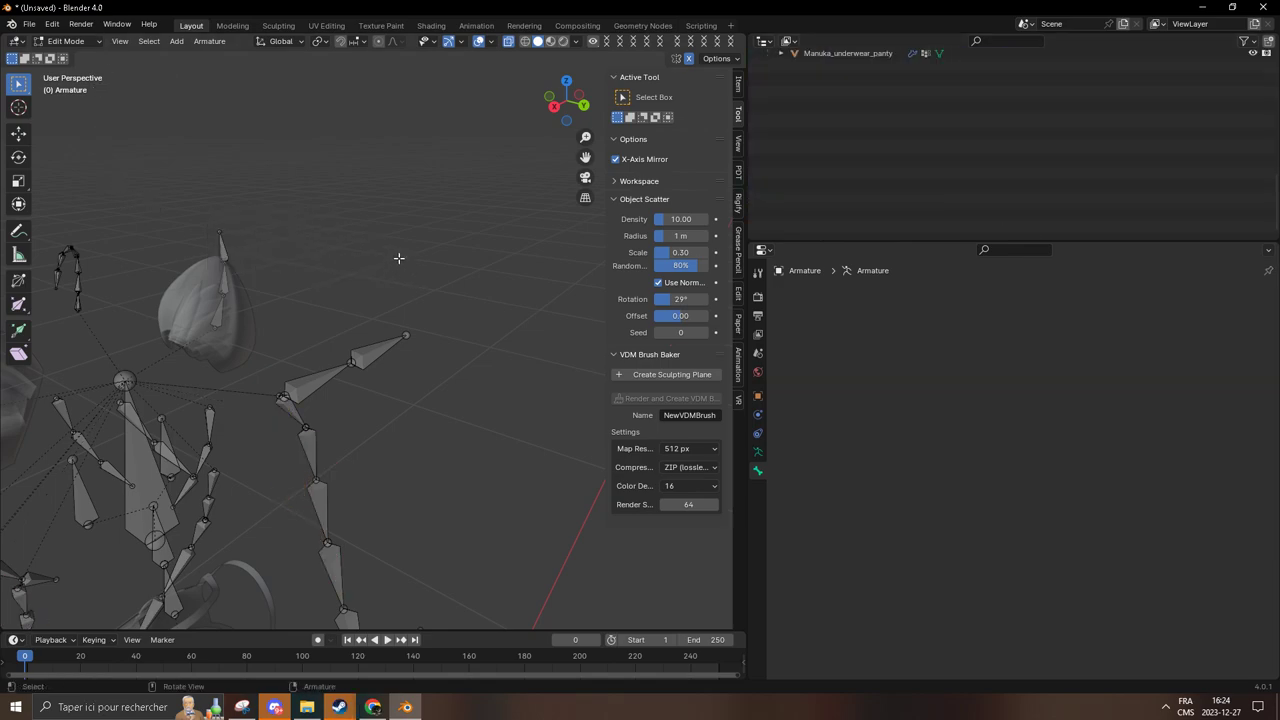
# - Collapse the Manuka_tail bone branch in the outliner
pyautogui.keyDown('shift'); pyautogui.click(807, 133); pyautogui.keyUp('shift')
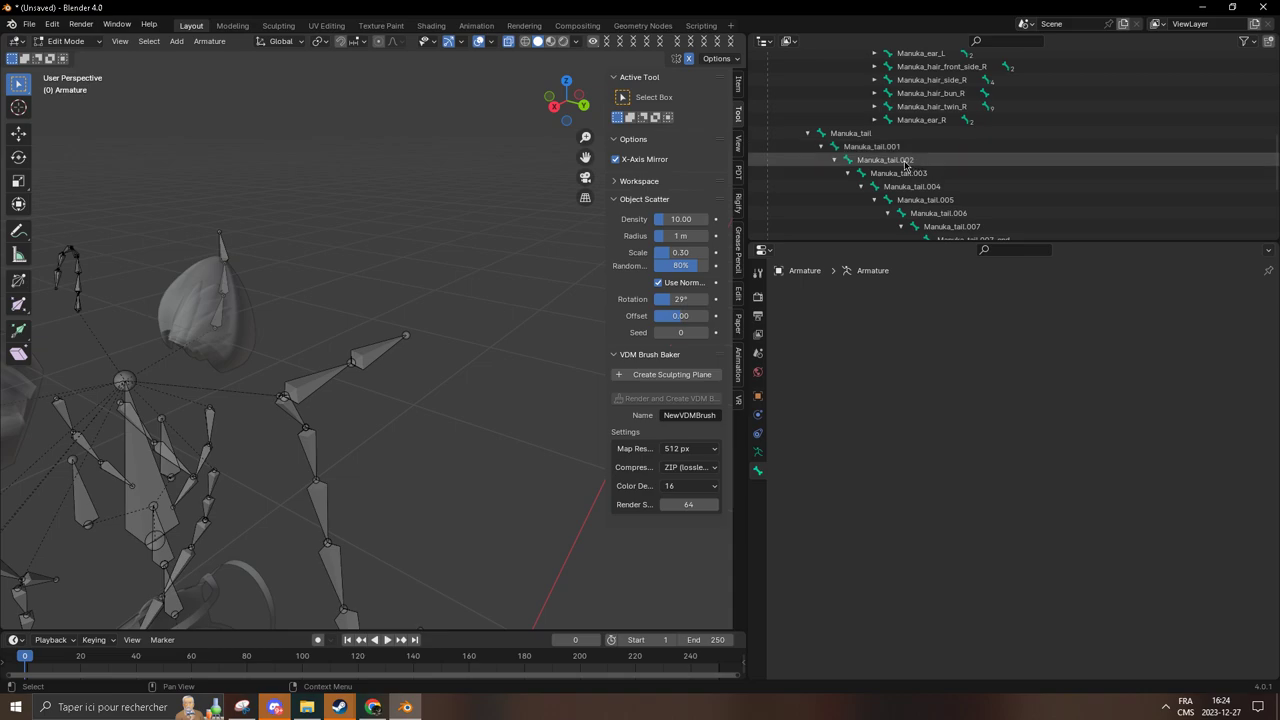
pyautogui.click(800, 138)
pyautogui.click(807, 133)
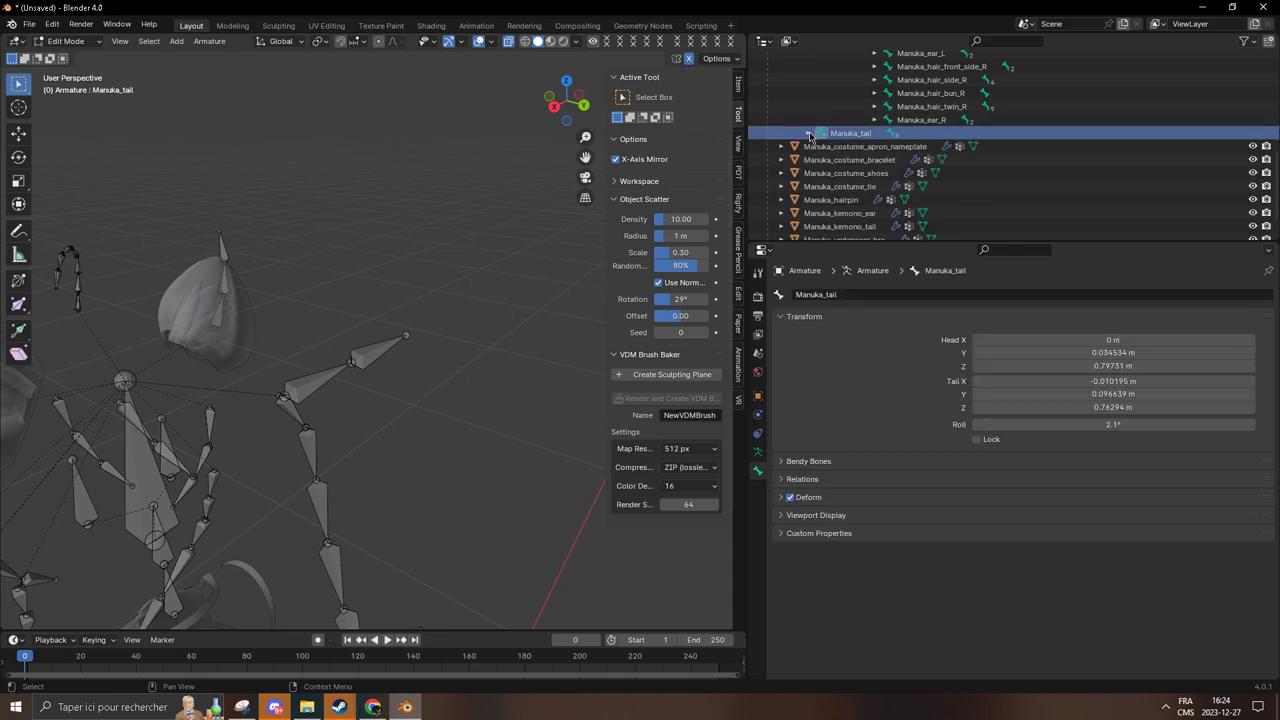
pyautogui.scroll(2, 962, 232)
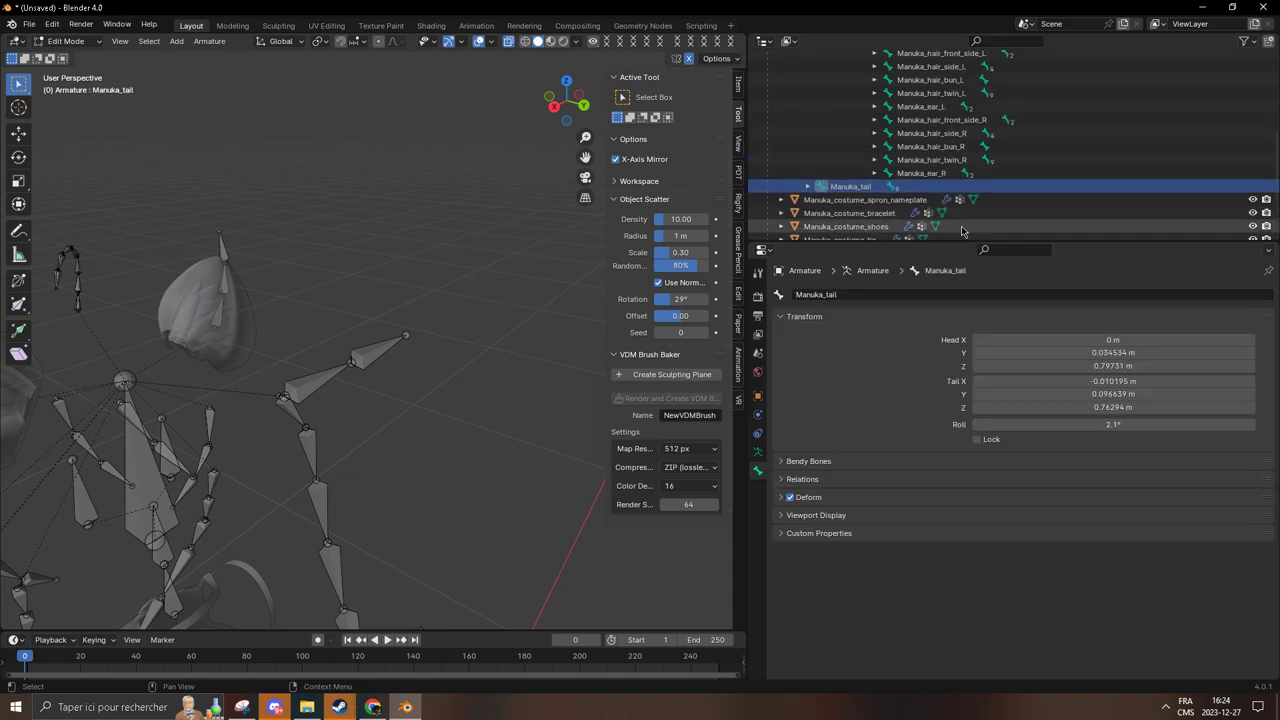
# - Expand the right-side hair chains and delete the bones from Manuka_hair_front_side_R through Manuka_hair_twin_R.008_end, keeping Manuka_ear_R
pyautogui.keyDown('shift'); pyautogui.click(874, 160); pyautogui.keyUp('shift')
pyautogui.keyDown('shift'); pyautogui.click(874, 146); pyautogui.keyUp('shift')
pyautogui.keyDown('shift'); pyautogui.click(874, 133); pyautogui.keyUp('shift')
pyautogui.keyDown('shift'); pyautogui.click(874, 120); pyautogui.keyUp('shift')
pyautogui.click(943, 136)
pyautogui.click(944, 121)
pyautogui.scroll(-6, 954, 160)
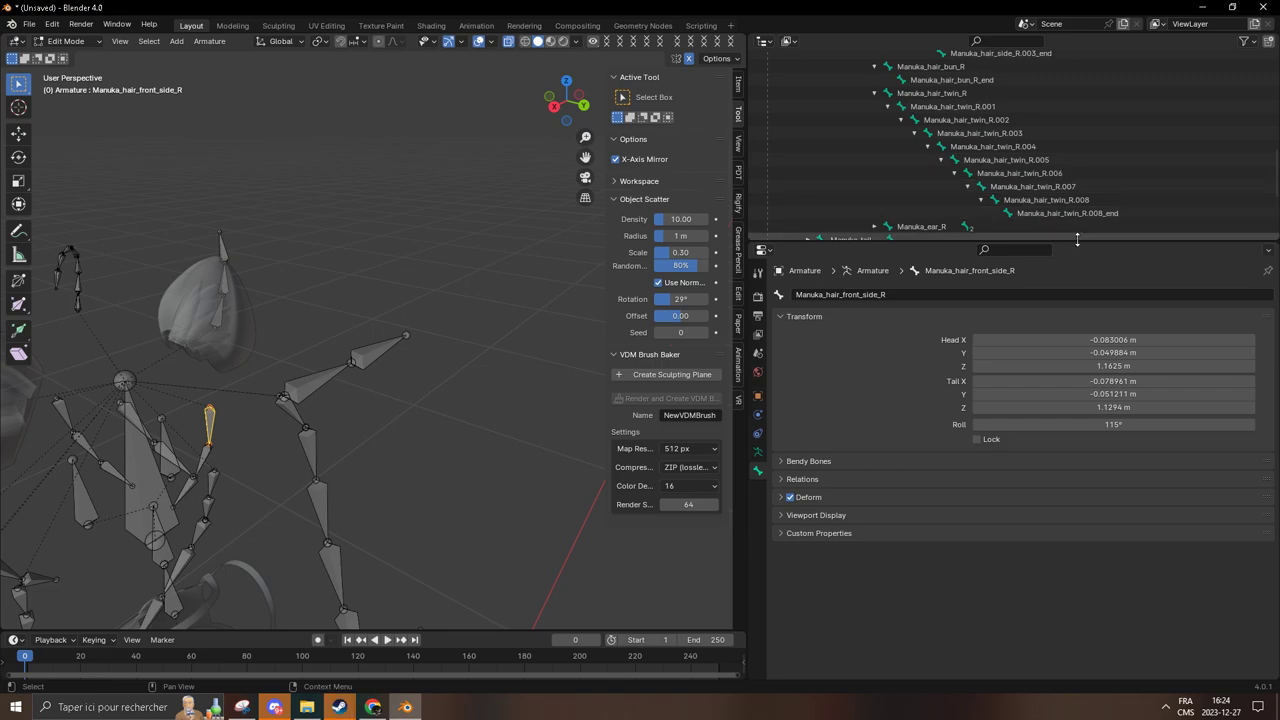
pyautogui.keyDown('shift'); pyautogui.click(1068, 213); pyautogui.keyUp('shift')
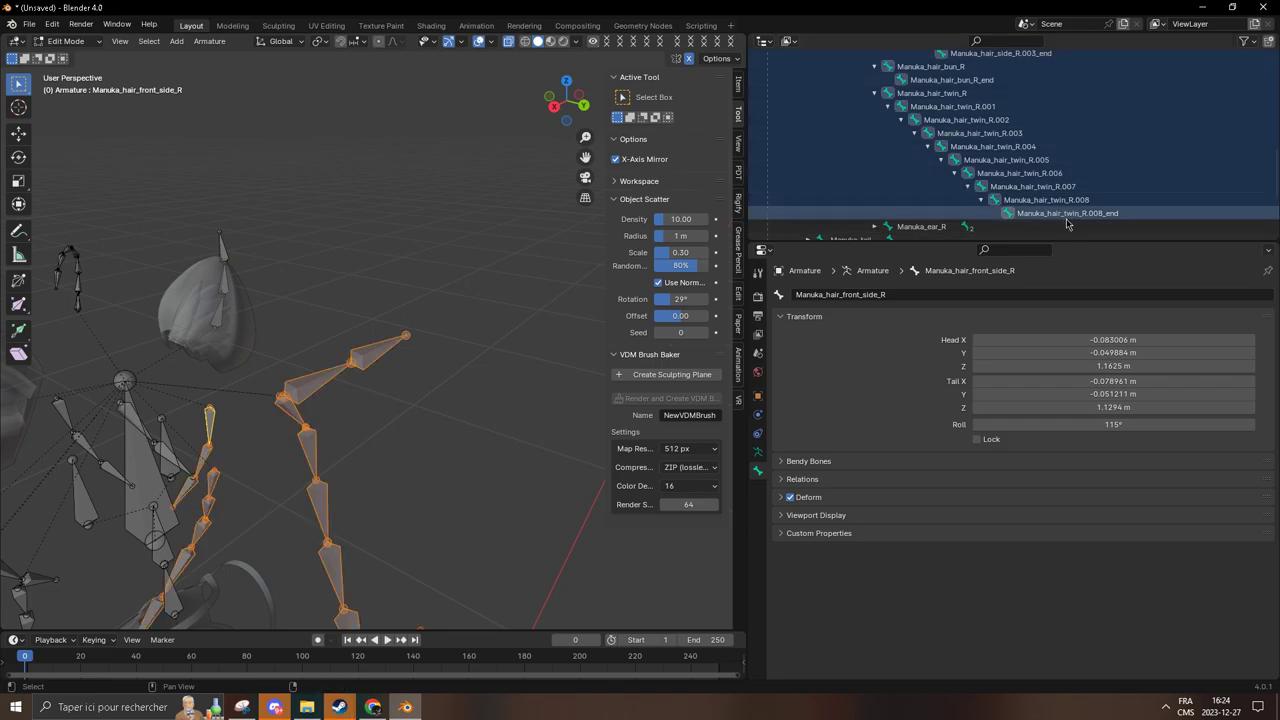
pyautogui.press('x')
pyautogui.click(363, 279)
pyautogui.scroll(5, 897, 150)
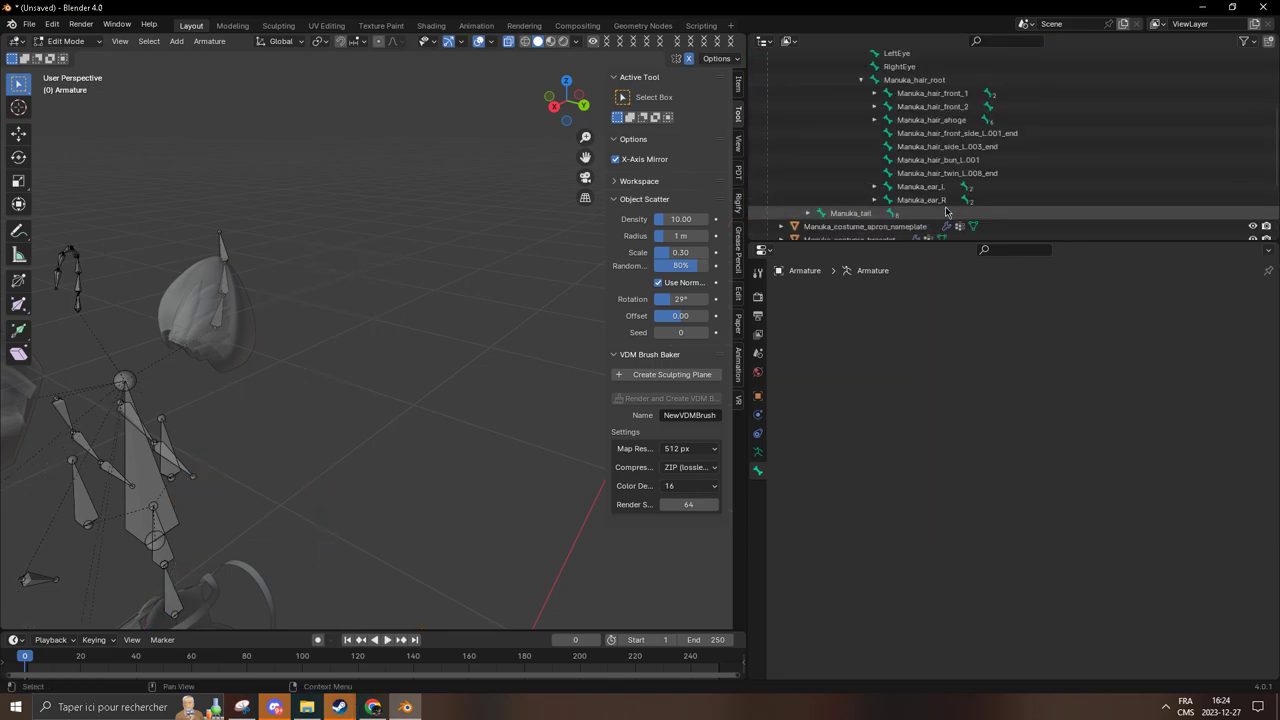
# - Delete the leftover left hair bones from Manuka_hair_front_side_L.001_end through Manuka_hair_twin_L.008_end
pyautogui.click(1038, 175)
pyautogui.keyDown('shift'); pyautogui.click(1037, 133); pyautogui.keyUp('shift')
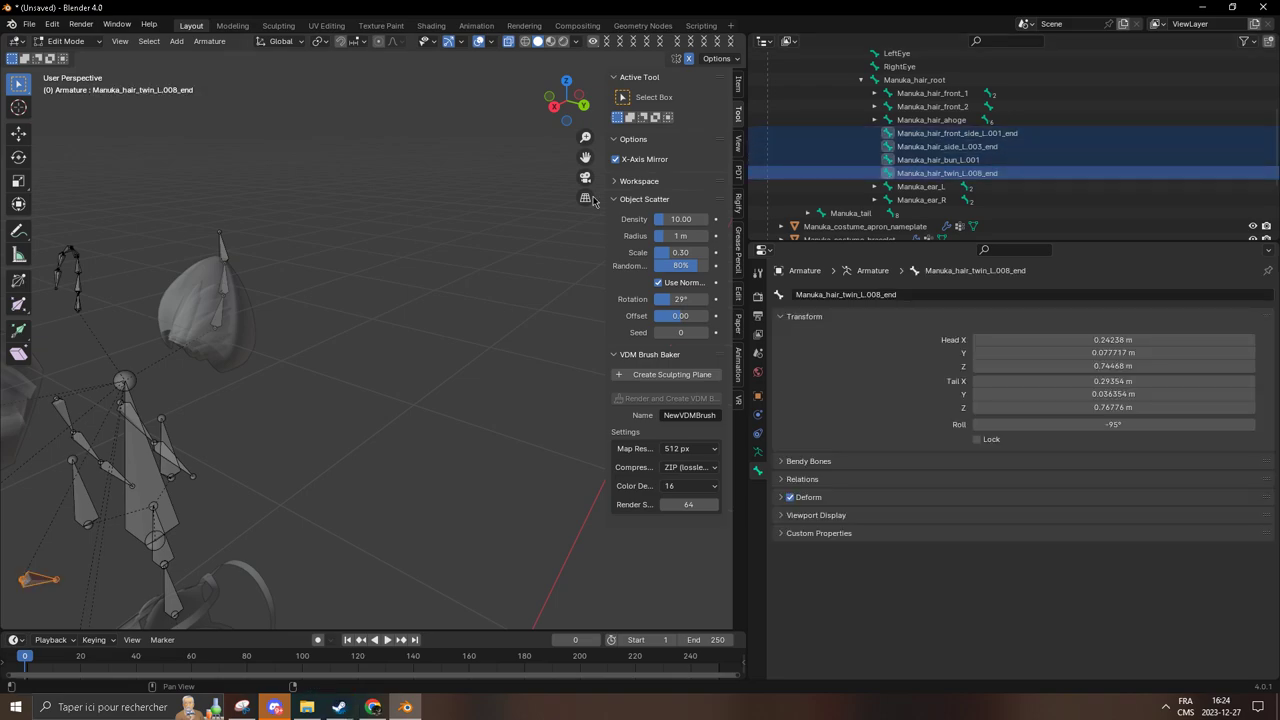
pyautogui.press('x')
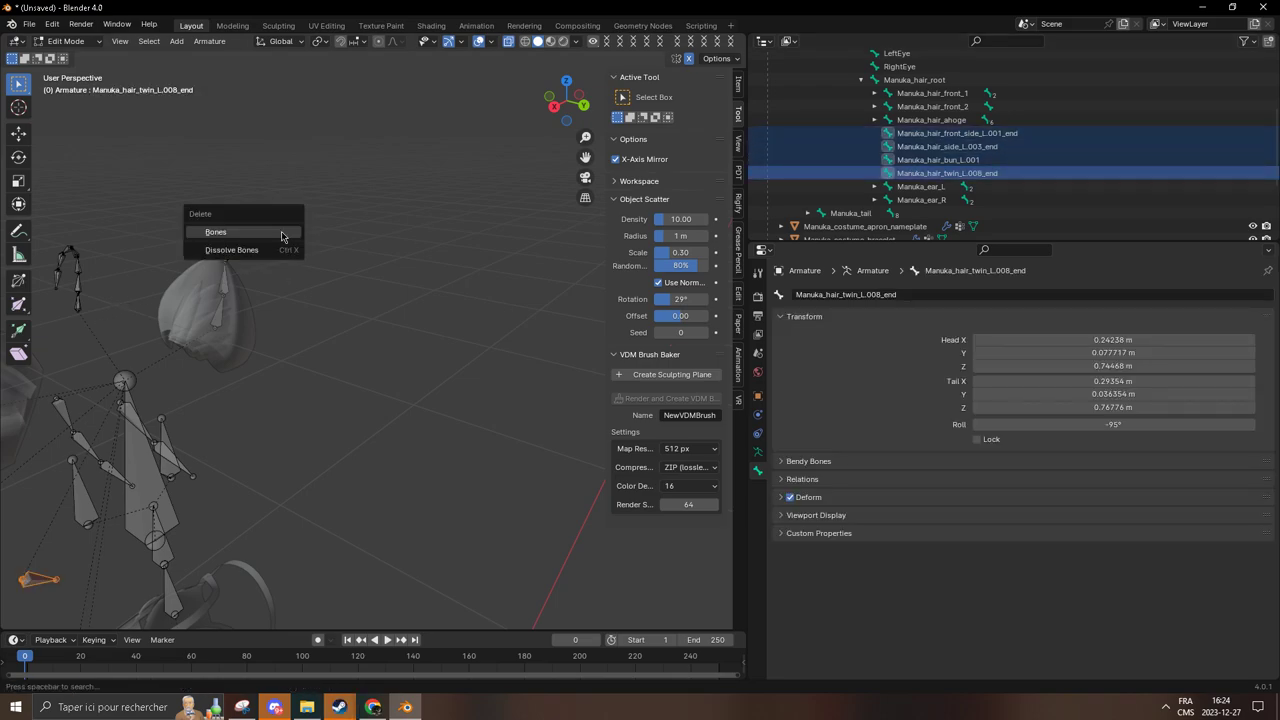
pyautogui.click(281, 236)
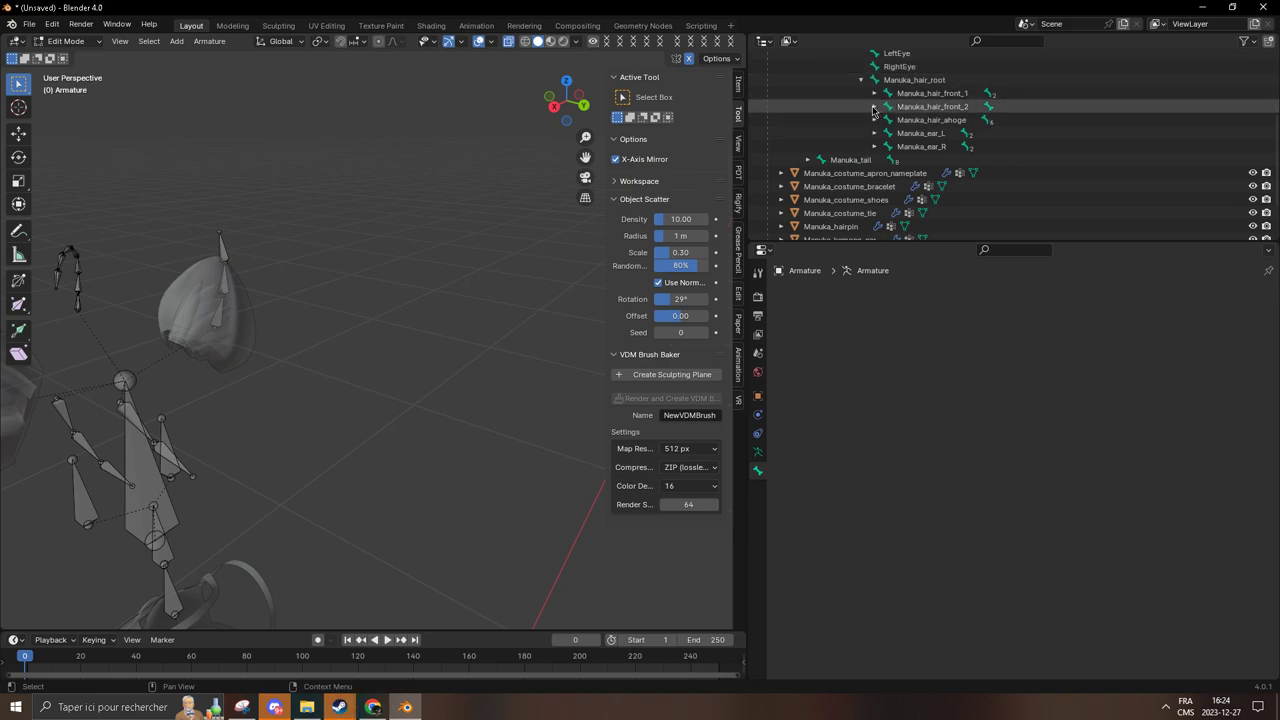
# - Expand and delete the Manuka_hair_front_1, Manuka_hair_front_2 and Manuka_hair_ahoge bone chains, including their end bones
pyautogui.click(875, 106)
pyautogui.click(874, 93)
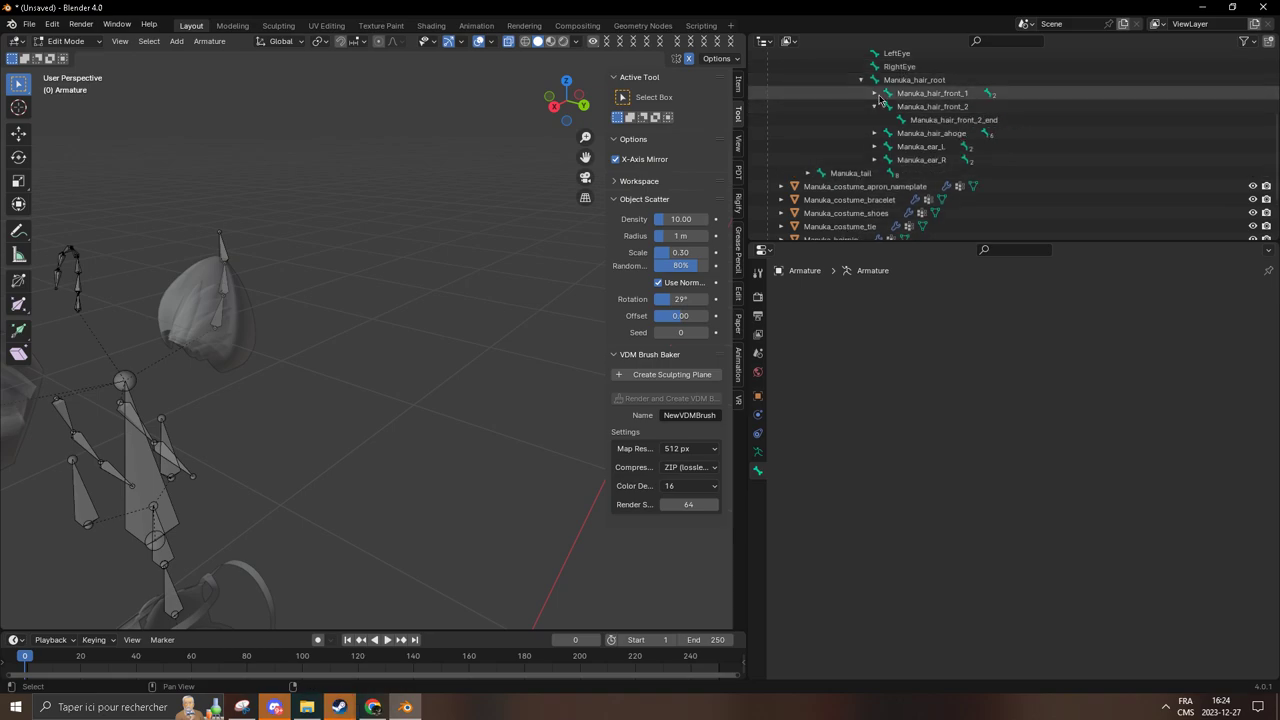
pyautogui.click(955, 93)
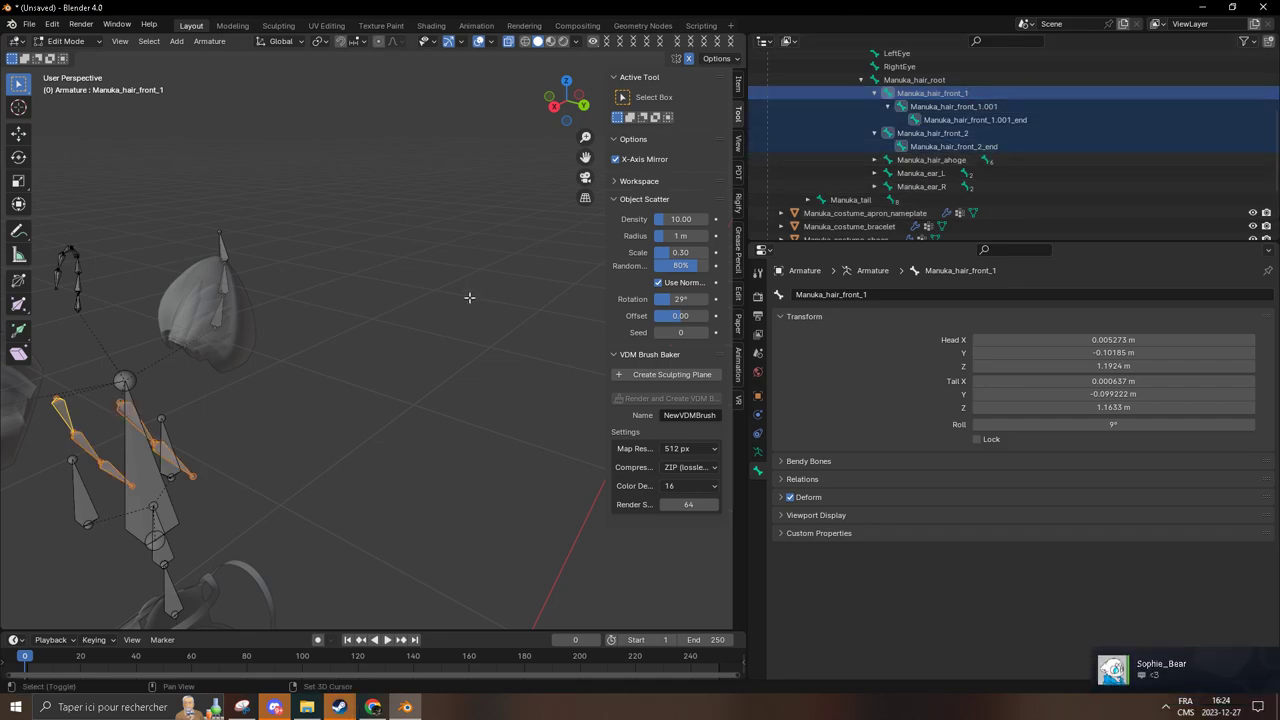
pyautogui.keyDown('shift'); pyautogui.click(874, 160); pyautogui.keyUp('shift')
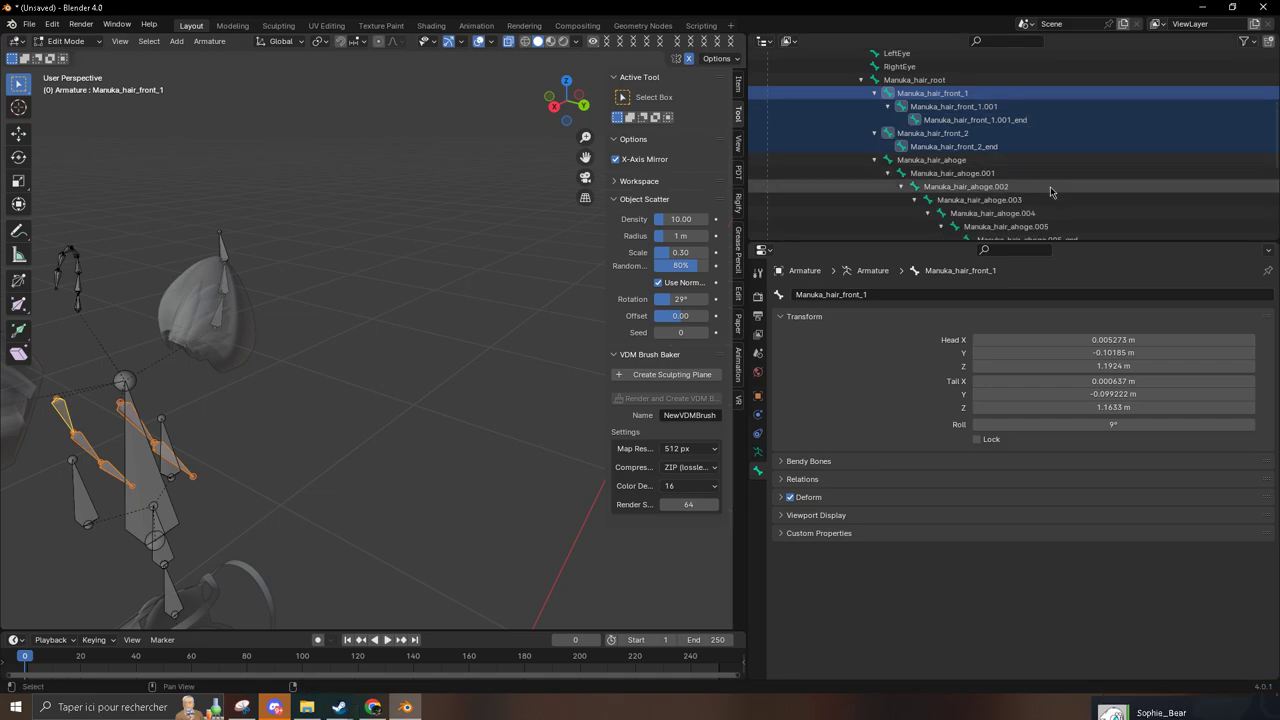
pyautogui.scroll(-3, 1045, 232)
pyautogui.keyDown('shift'); pyautogui.click(1050, 160); pyautogui.keyUp('shift')
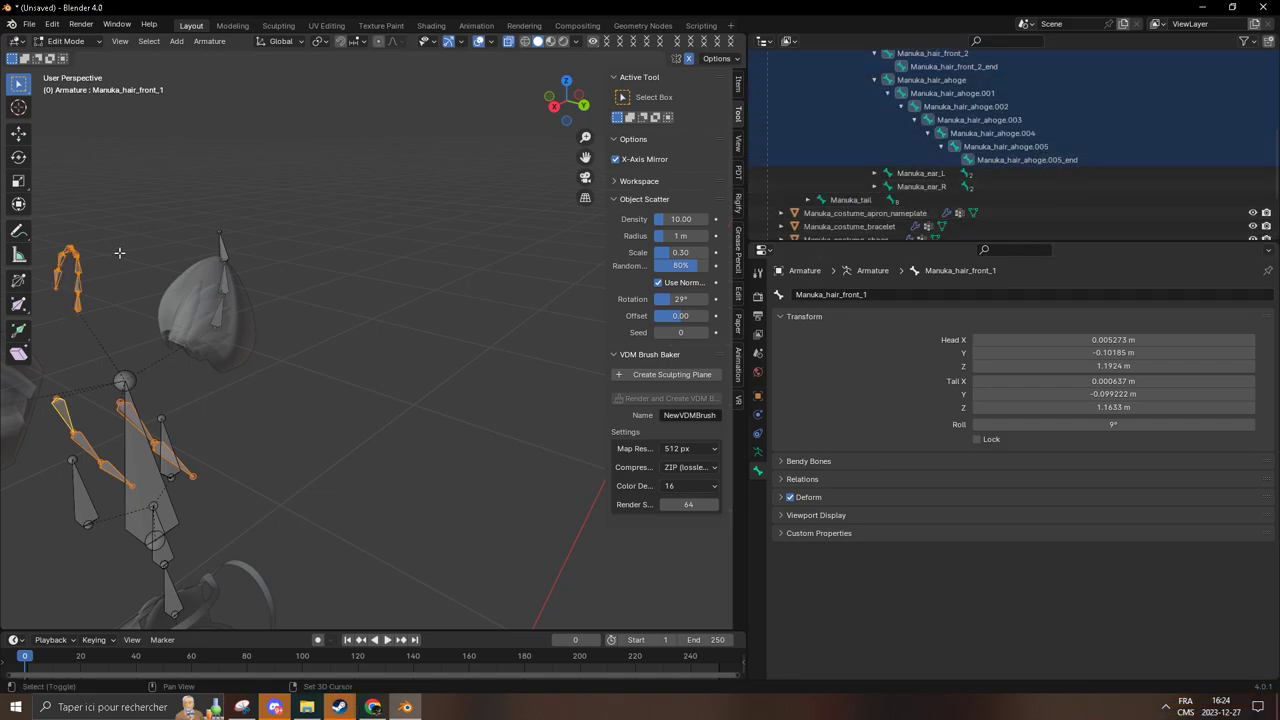
pyautogui.press('x')
pyautogui.click(378, 236)
# - Delete the LeftEye and RightEye bones beside the head bone
pyautogui.moveTo(244, 302); pyautogui.dragTo(439, 337, button='middle')
pyautogui.keyDown('shift'); pyautogui.click(550, 387); pyautogui.keyUp('shift')
pyautogui.moveTo(550, 387); pyautogui.dragTo(587, 350, button='middle')
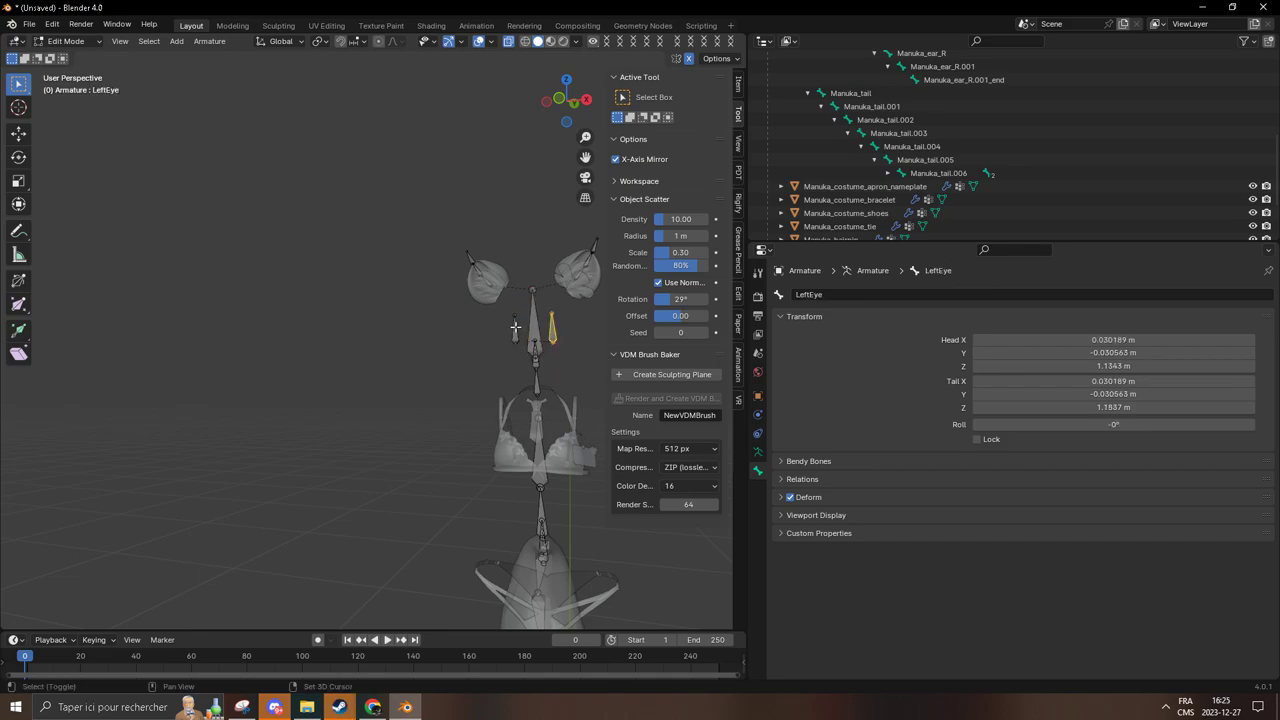
pyautogui.press('x')
pyautogui.click(212, 400)
# - Switch the armature to Object Mode and hide the viewport sidebar
pyautogui.moveTo(443, 514); pyautogui.dragTo(193, 500, button='middle')
pyautogui.click(88, 43)
pyautogui.click(84, 57)
pyautogui.moveTo(254, 300); pyautogui.dragTo(591, 308, button='middle')
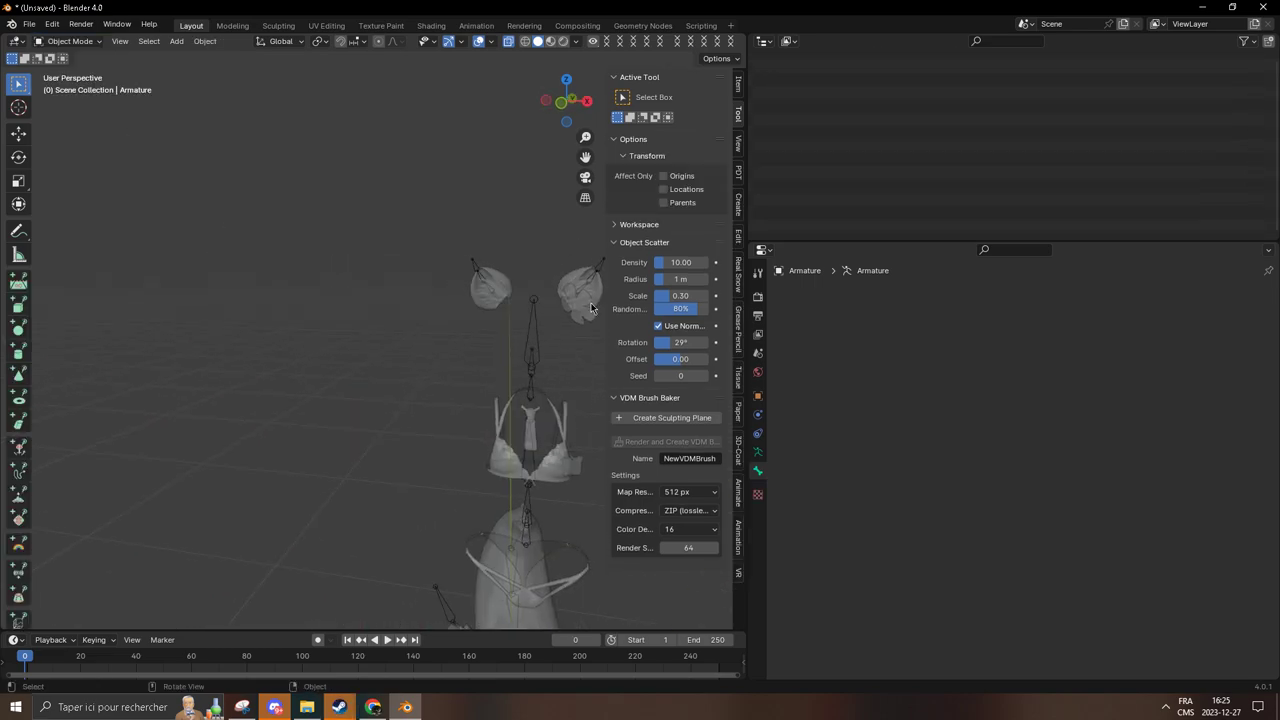
pyautogui.moveTo(604, 243); pyautogui.dragTo(828, 343)
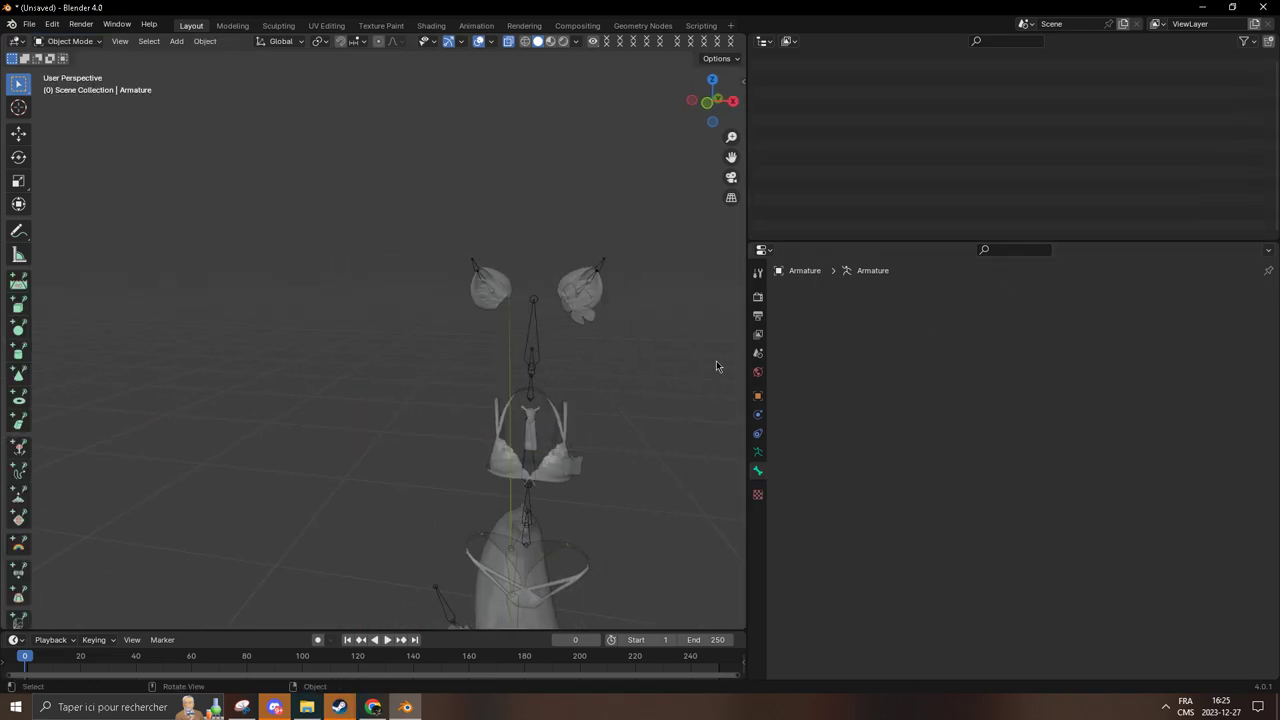
pyautogui.keyDown('shift'); pyautogui.moveTo(679, 438); pyautogui.dragTo(532, 240, button='middle'); pyautogui.keyUp('shift')
pyautogui.scroll(2, 529, 331)
pyautogui.scroll(-1, 539, 307)
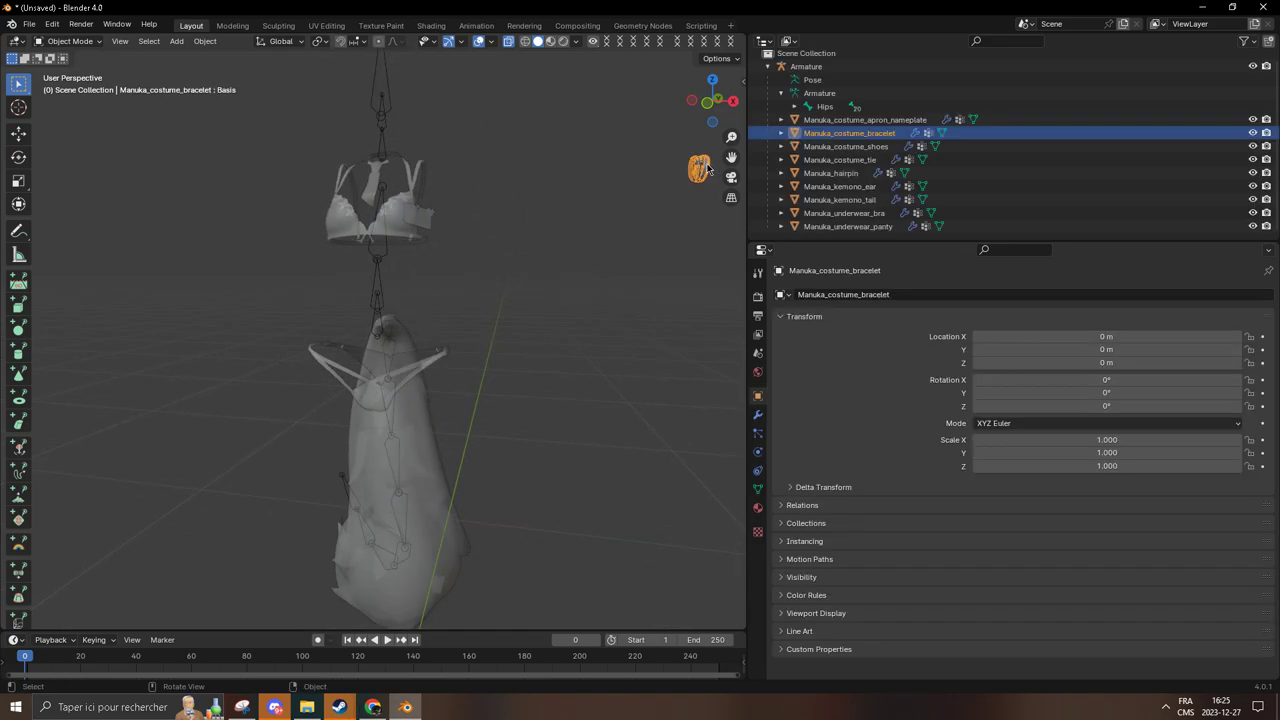
# - Delete the bracelet, panty, bra and apron nameplate meshes
pyautogui.press('Delete')
pyautogui.click(413, 390)
pyautogui.press('Delete')
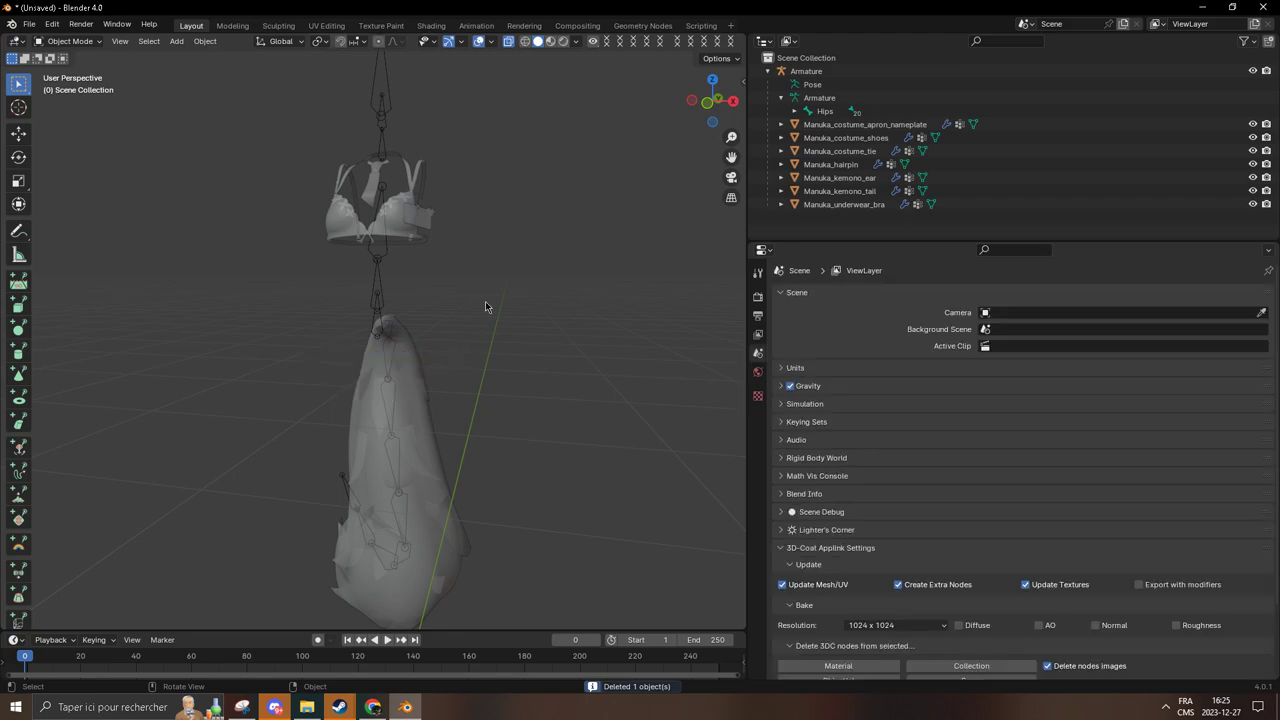
pyautogui.click(393, 207)
pyautogui.press('Delete')
pyautogui.click(418, 225)
pyautogui.press('Delete')
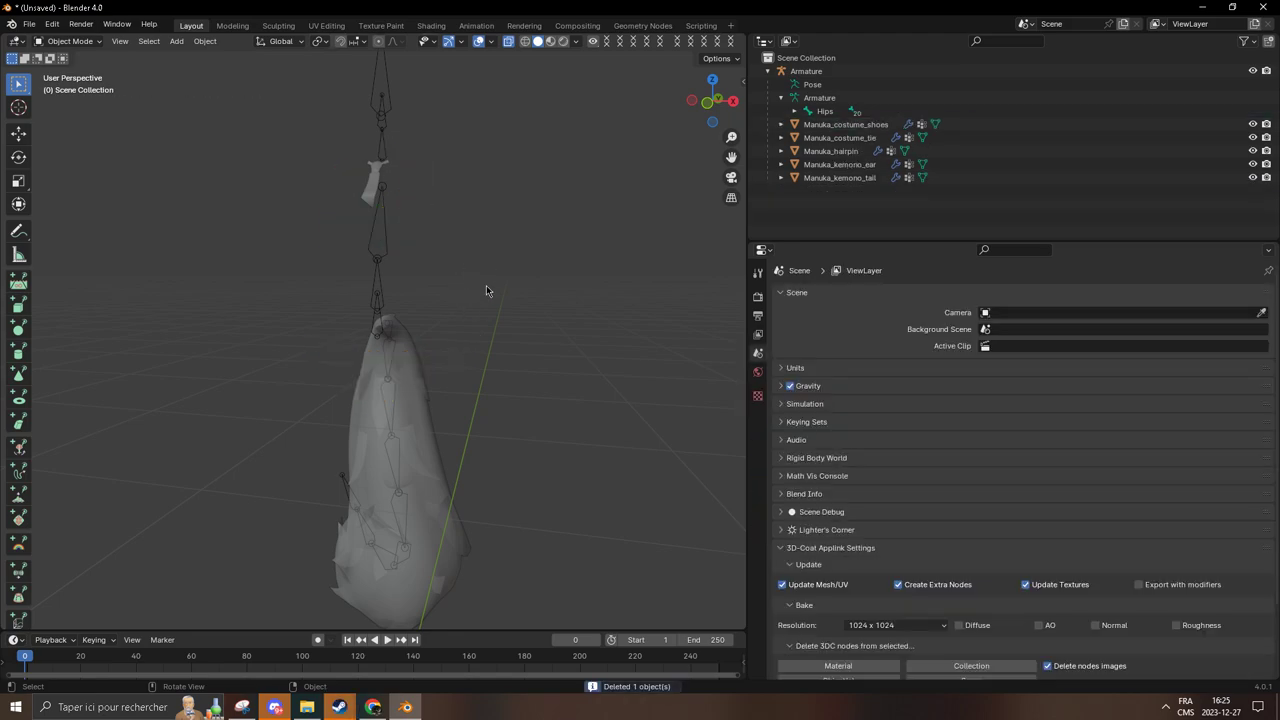
# - Delete the costume tie and shoes meshes
pyautogui.moveTo(477, 278); pyautogui.dragTo(374, 330, button='middle')
pyautogui.click(350, 185)
pyautogui.press('Delete')
pyautogui.scroll(-2, 473, 531)
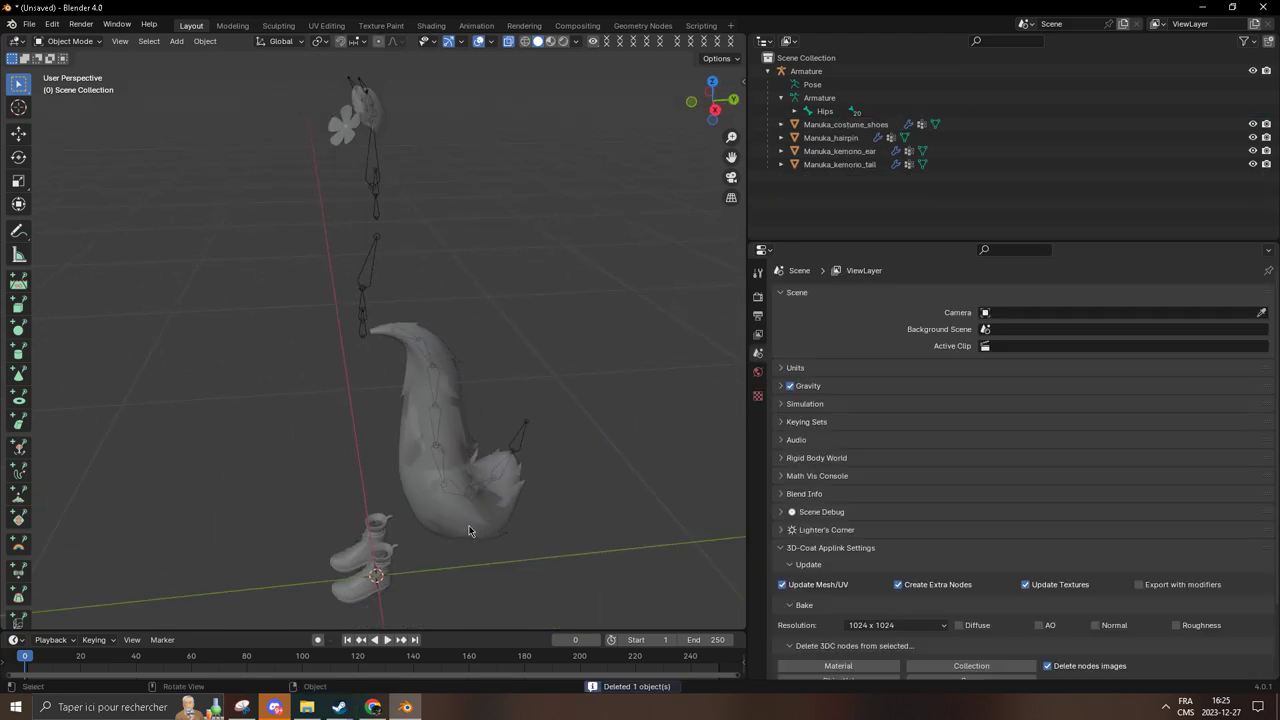
pyautogui.click(368, 570)
pyautogui.press('Delete')
# - Delete the flower hairpin mesh next to the ear
pyautogui.moveTo(248, 463); pyautogui.dragTo(477, 424, button='middle')
pyautogui.moveTo(452, 335); pyautogui.dragTo(329, 462, button='middle')
pyautogui.click(418, 447)
pyautogui.click(418, 447)
pyautogui.press('Delete')
# - Collapse the armature's bone tree in the outliner, leaving the kemono ear and tail meshes listed below it
pyautogui.moveTo(416, 445); pyautogui.dragTo(367, 446, button='middle')
pyautogui.scroll(-3, 523, 474)
pyautogui.moveTo(506, 452); pyautogui.dragTo(480, 426, button='middle')
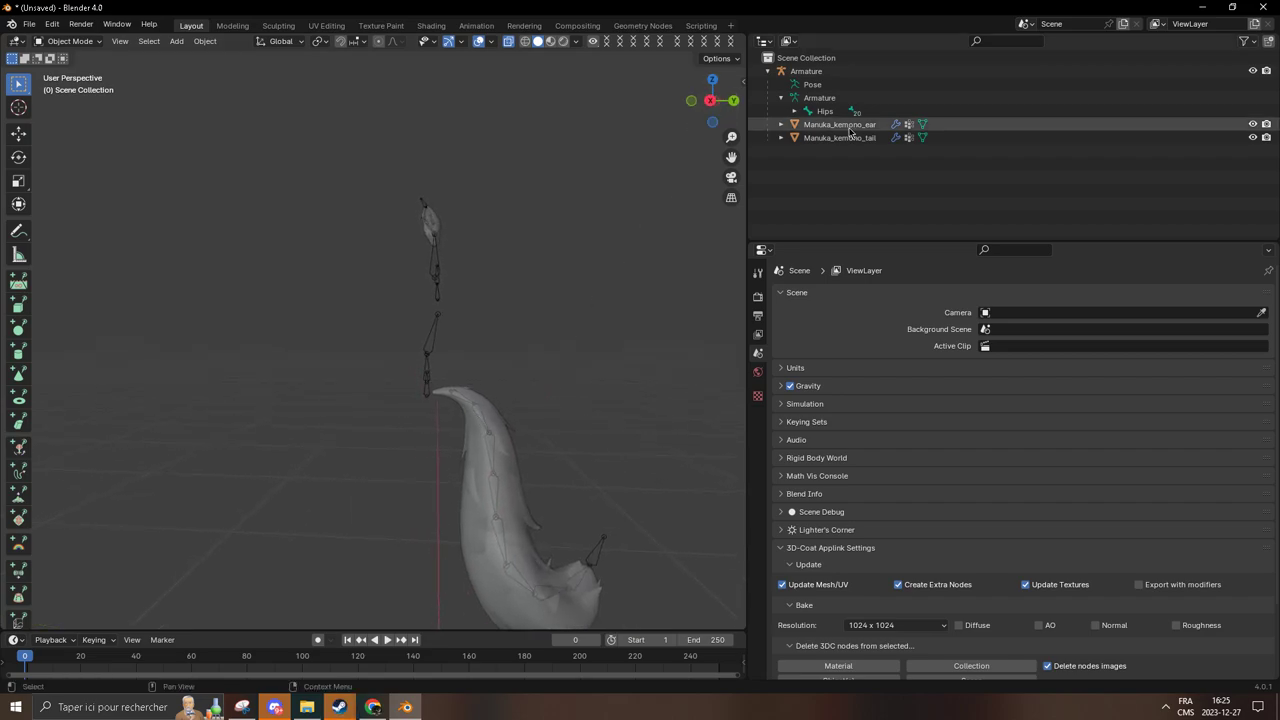
pyautogui.click(781, 97)
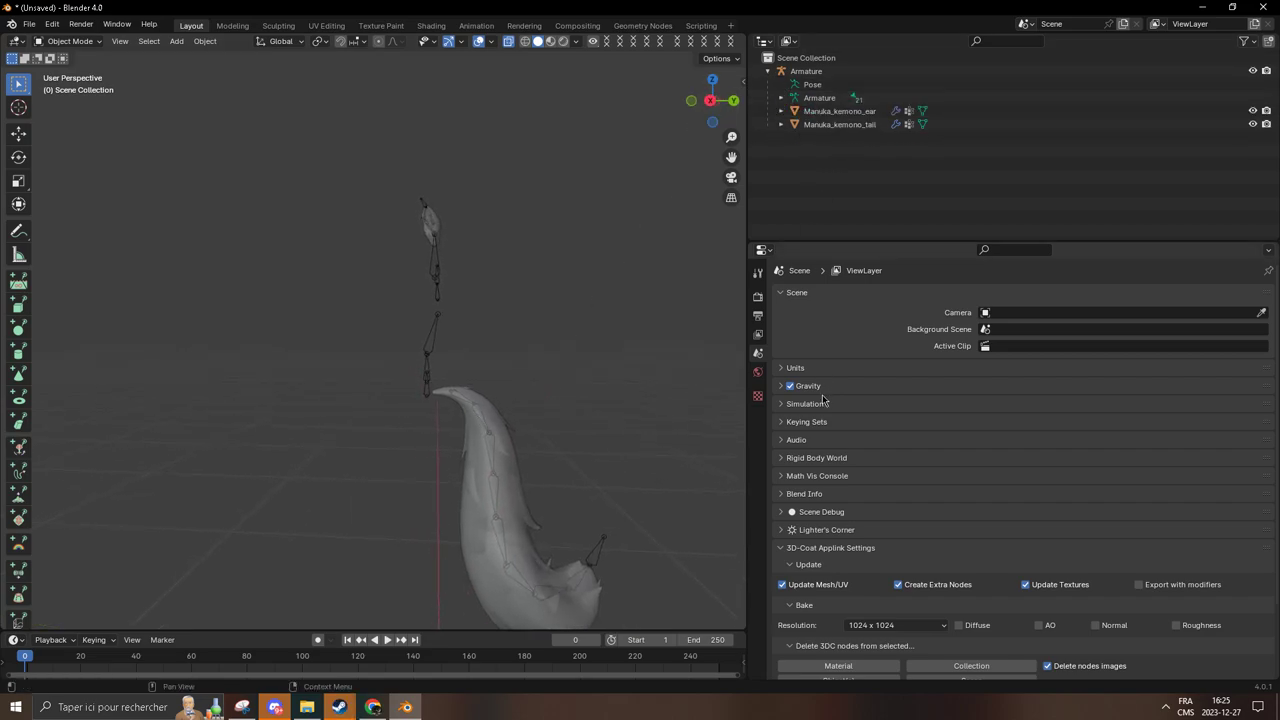